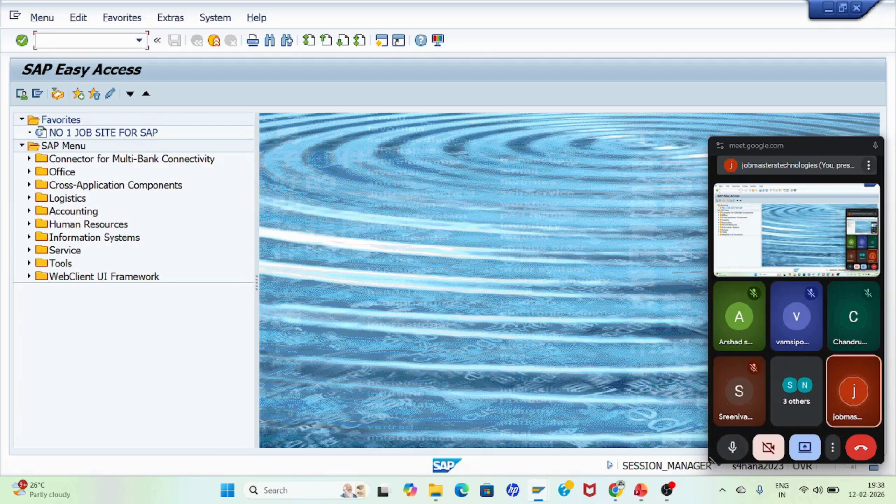
Step: Start transaction SPRO and open the SAP Reference IMG
{"action": "type", "text": "spro"}
{"action": "key", "text": "Return"}
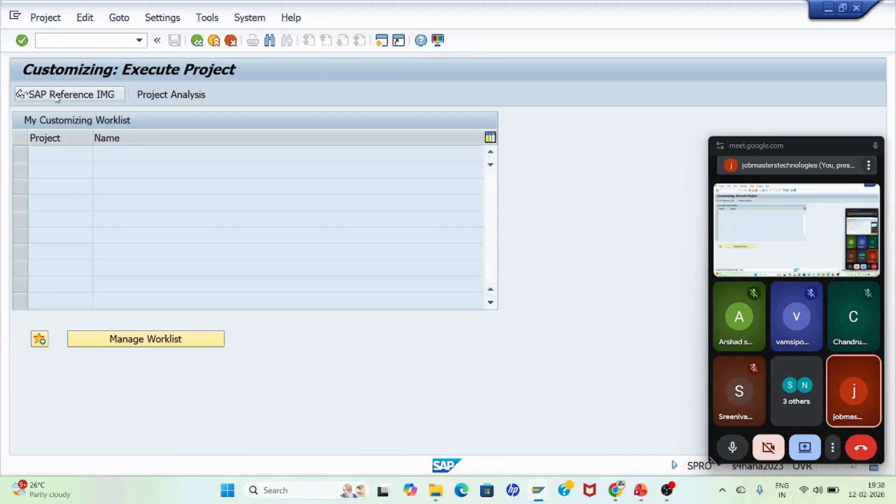
{"action": "left_click", "coordinate": [57, 96]}
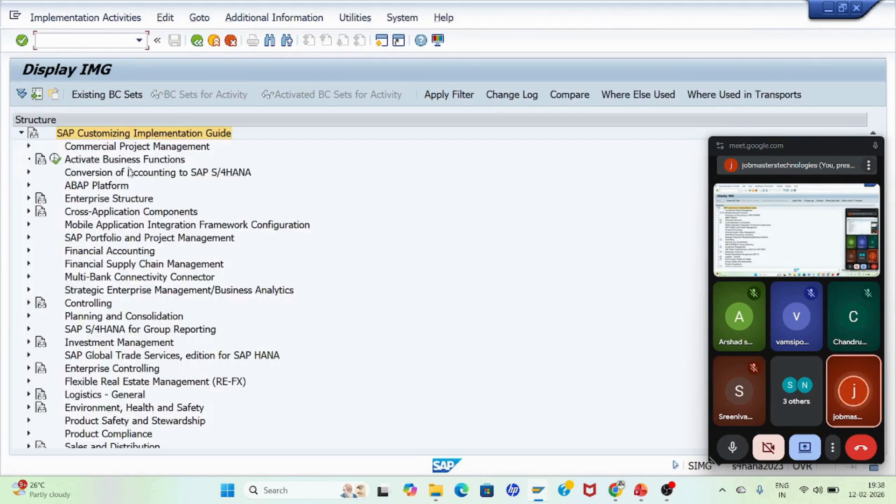
Step: Open Maintain Fiscal Year Variant under Financial Accounting Global Settings, Ledgers, Fiscal Year and Posting Periods
{"action": "left_click", "coordinate": [102, 187]}
{"action": "double_click", "coordinate": [105, 251]}
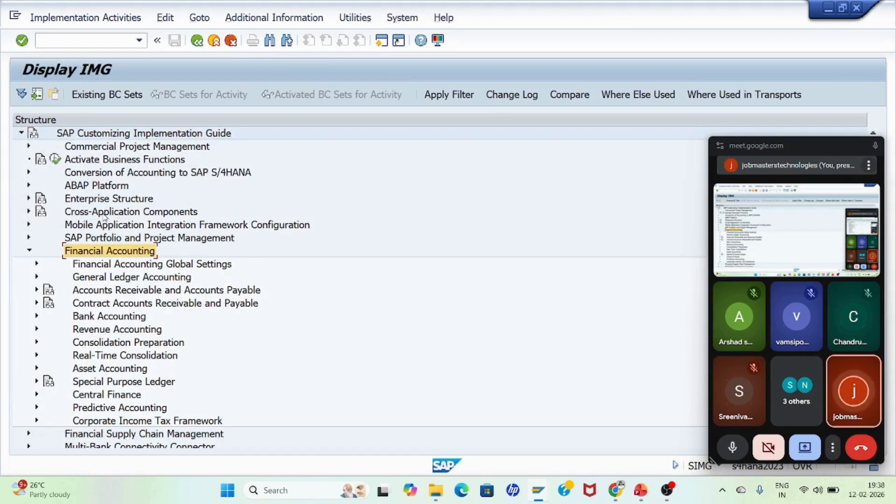
{"action": "key", "text": "Down"}
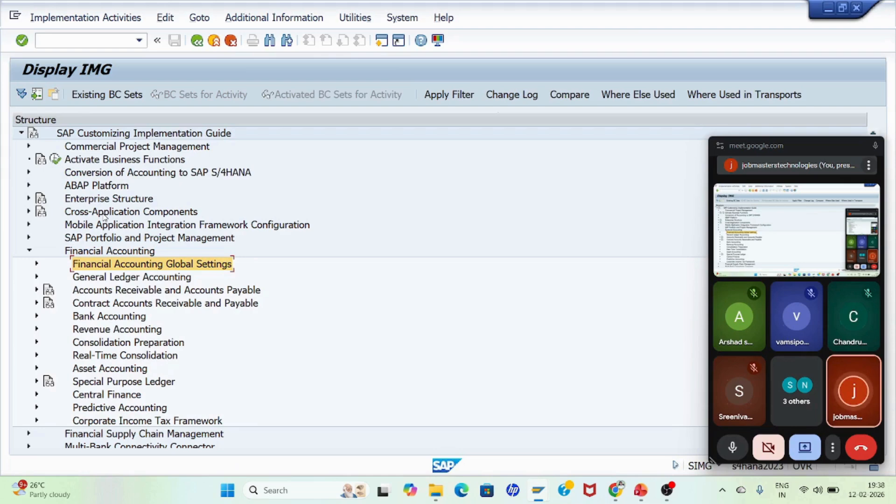
{"action": "key", "text": "Right"}
{"action": "key", "text": "Down"}
{"action": "key", "text": "Down"}
{"action": "key", "text": "Right"}
{"action": "key", "text": "Down"}
{"action": "key", "text": "Down"}
{"action": "key", "text": "Down"}
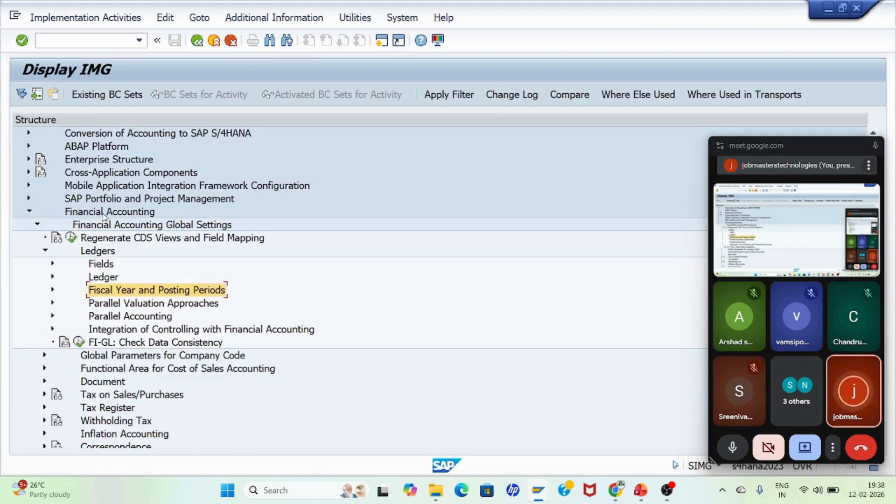
{"action": "key", "text": "Right"}
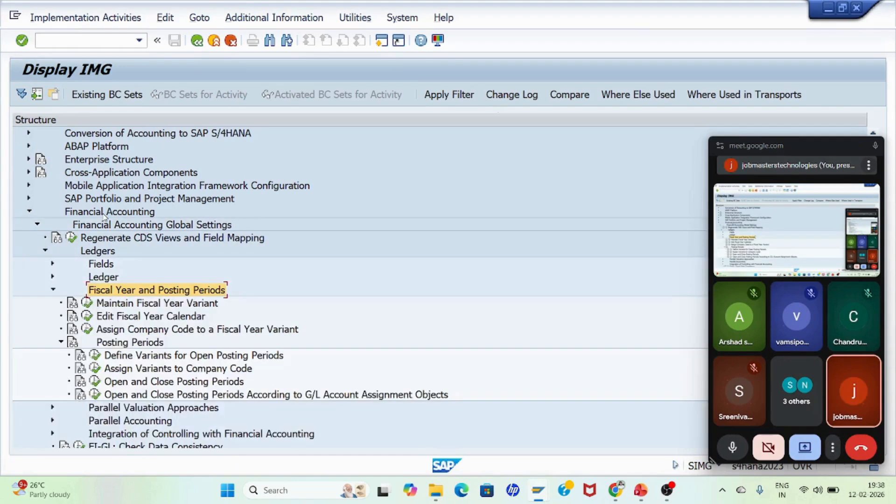
{"action": "key", "text": "Down"}
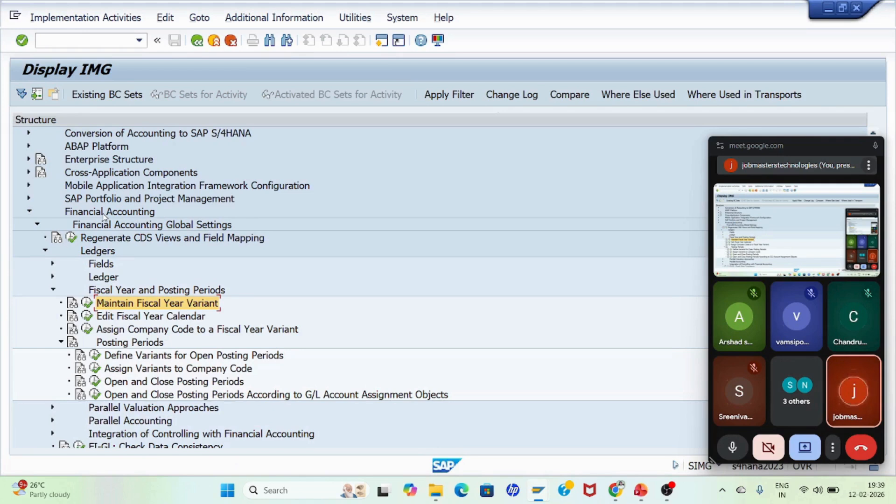
{"action": "left_click", "coordinate": [87, 303]}
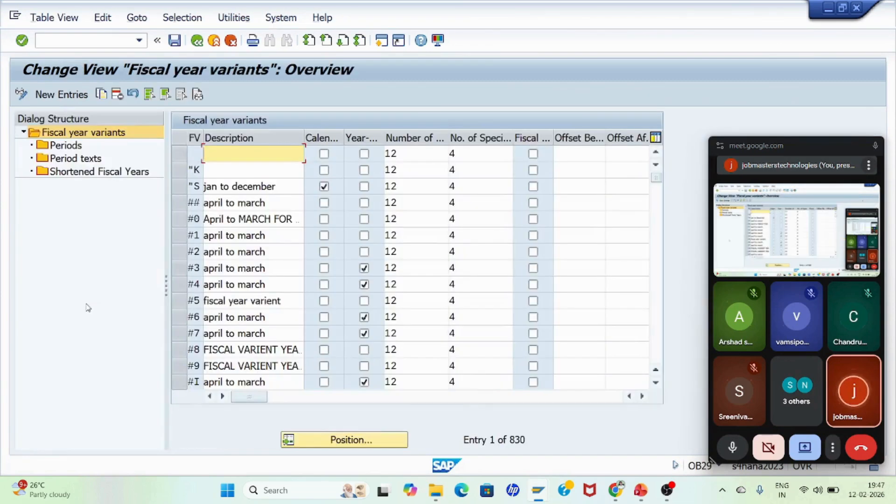
Step: Locate fiscal year variant V4 and copy it as new variant F3, including all dependent entries
{"action": "left_click", "coordinate": [363, 443]}
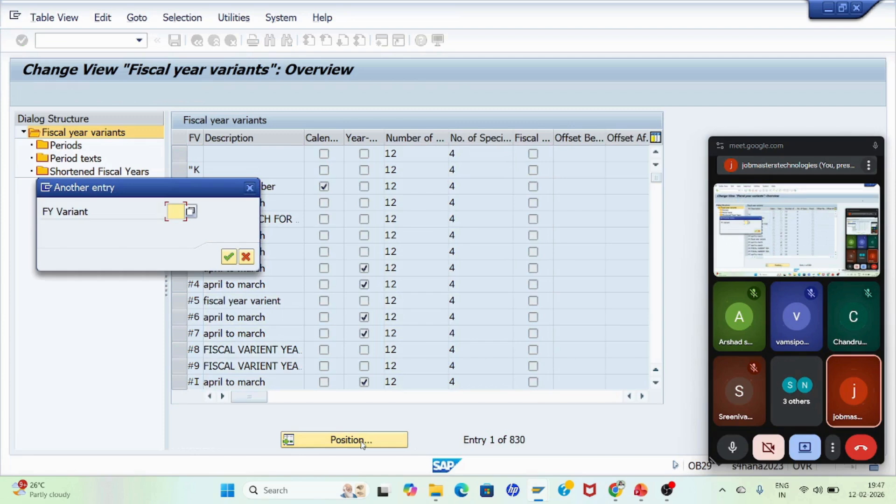
{"action": "type", "text": "V4"}
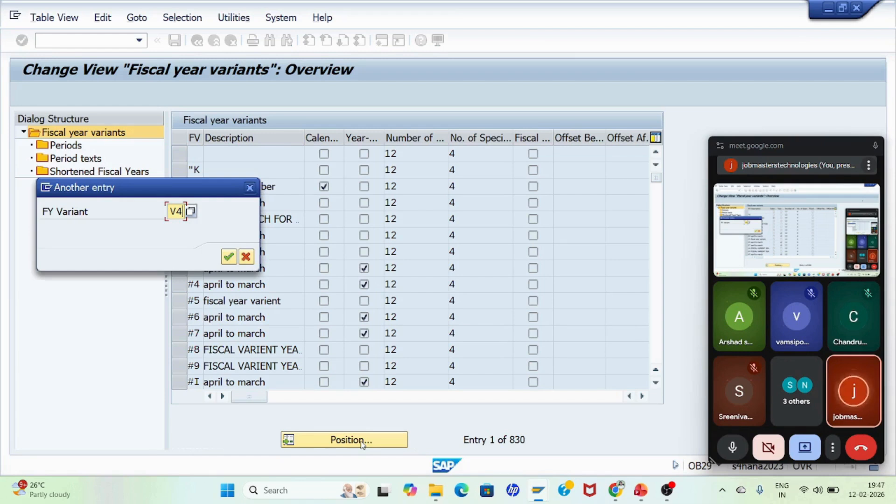
{"action": "key", "text": "Return"}
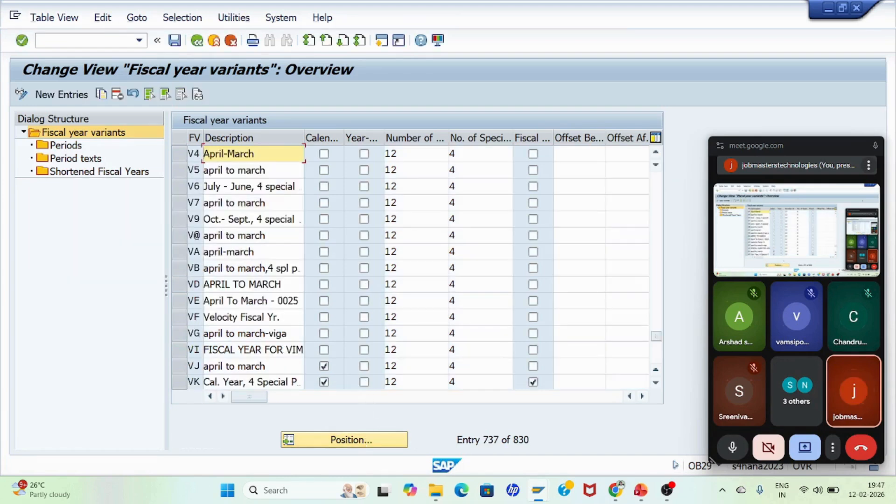
{"action": "left_click", "coordinate": [179, 157]}
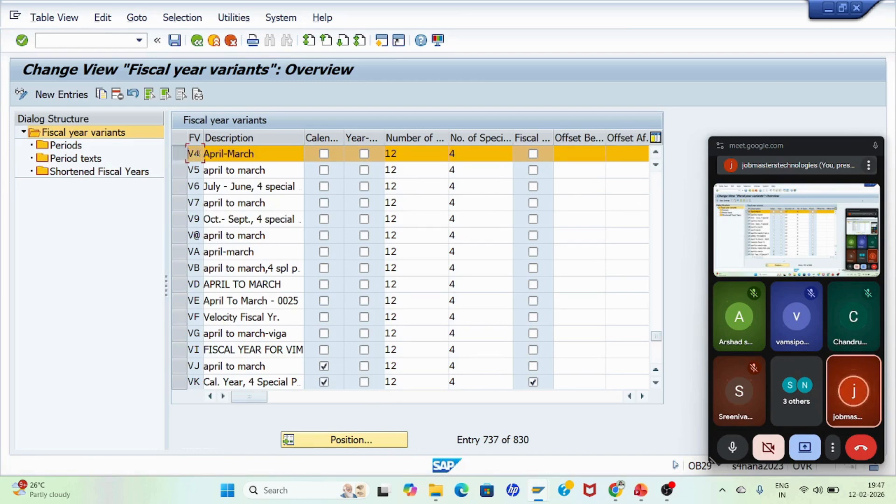
{"action": "left_click", "coordinate": [102, 95]}
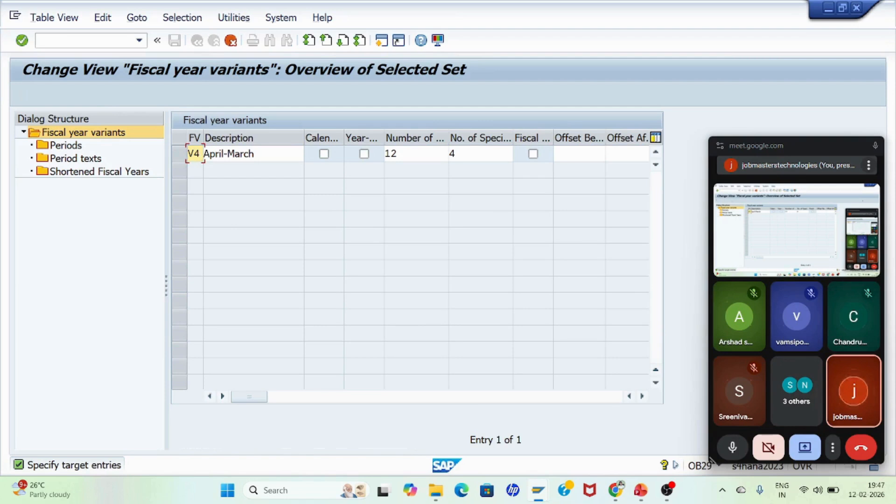
{"action": "key", "text": "BackSpace"}
{"action": "key", "text": "BackSpace"}
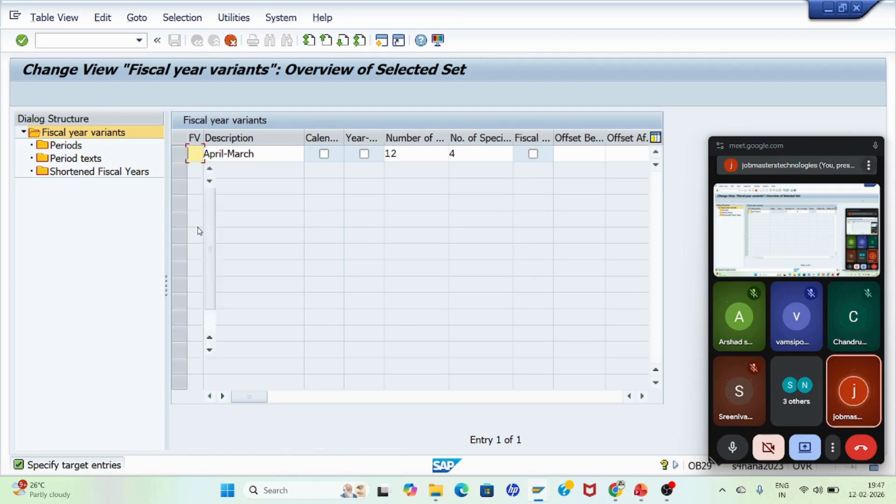
{"action": "type", "text": "F3"}
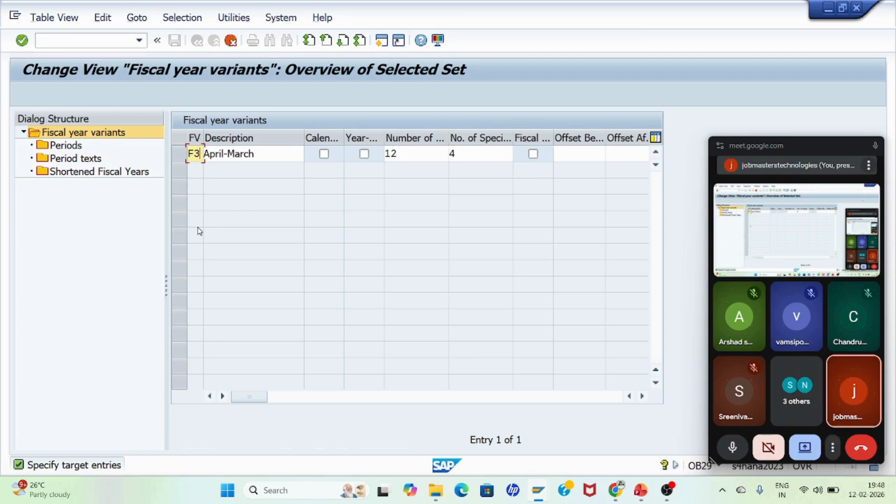
{"action": "key", "text": "F6"}
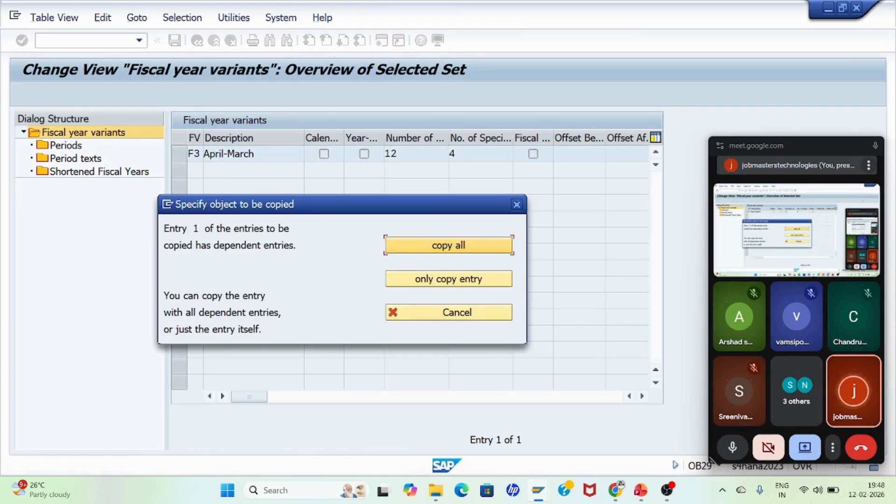
{"action": "left_click", "coordinate": [449, 247]}
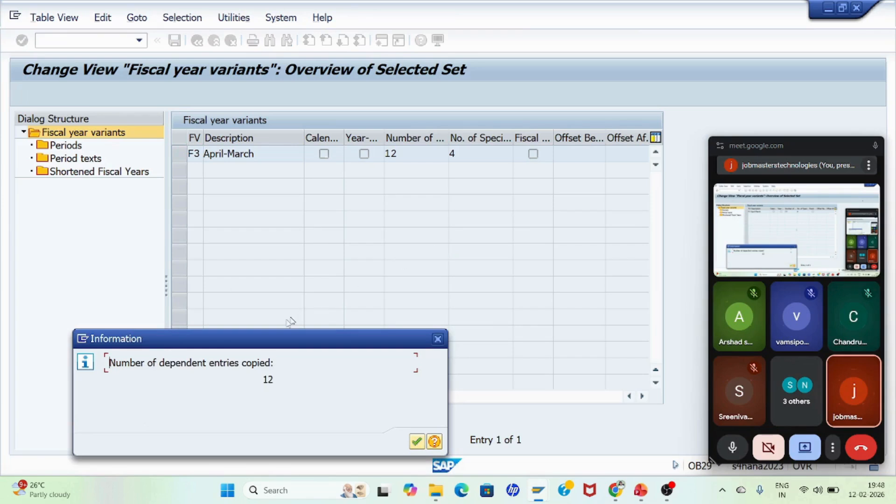
Step: Acknowledge the copy notice and save variant F3 under the customizing request
{"action": "left_click_drag", "start_coordinate": [262, 339], "coordinate": [353, 230]}
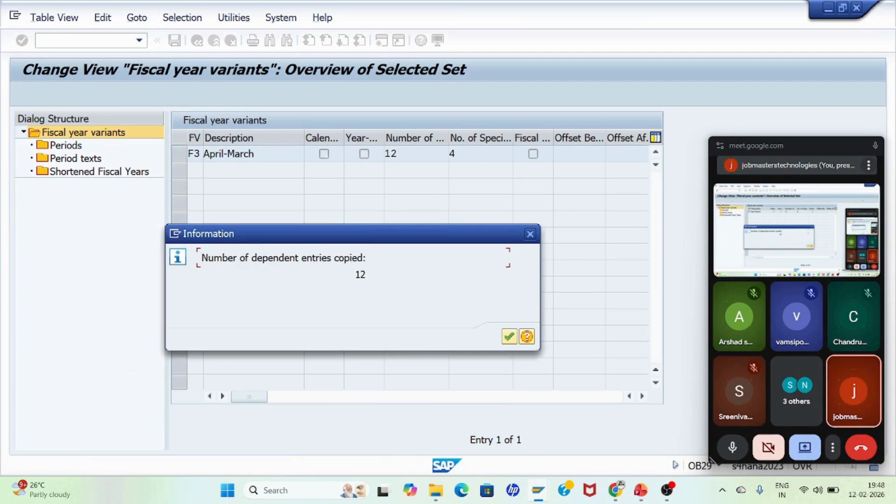
{"action": "left_click", "coordinate": [512, 342]}
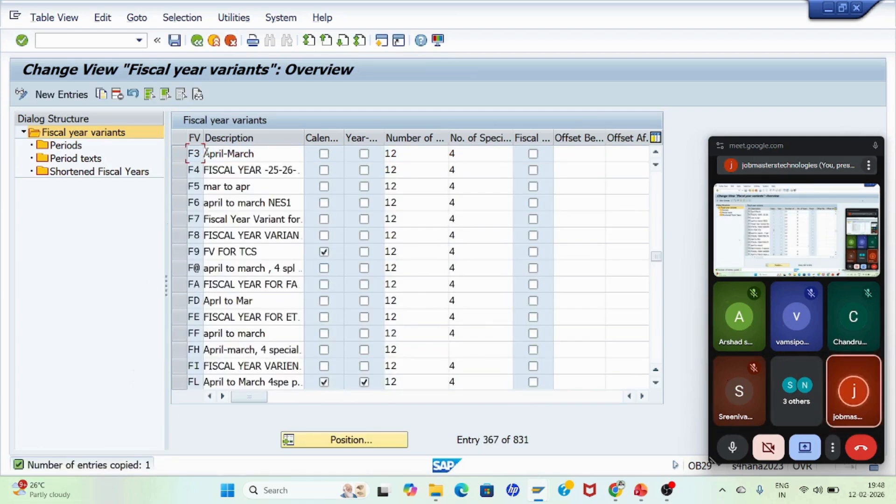
{"action": "left_click", "coordinate": [174, 41]}
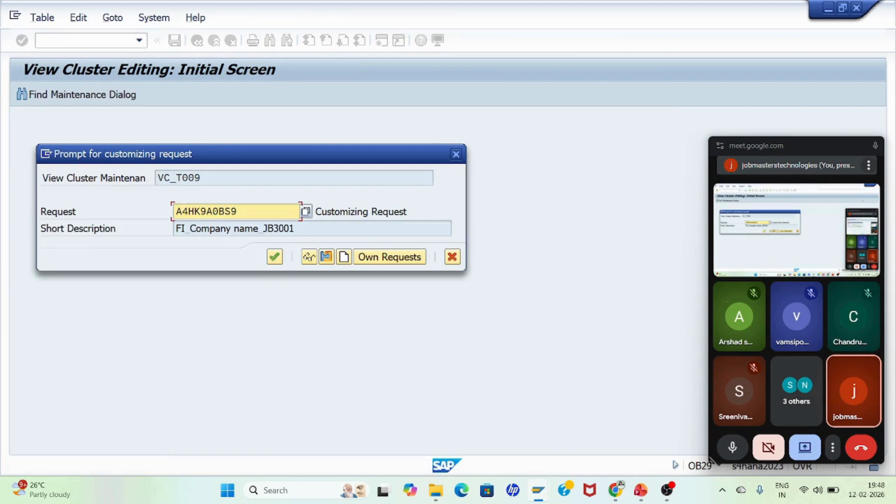
{"action": "left_click", "coordinate": [275, 257]}
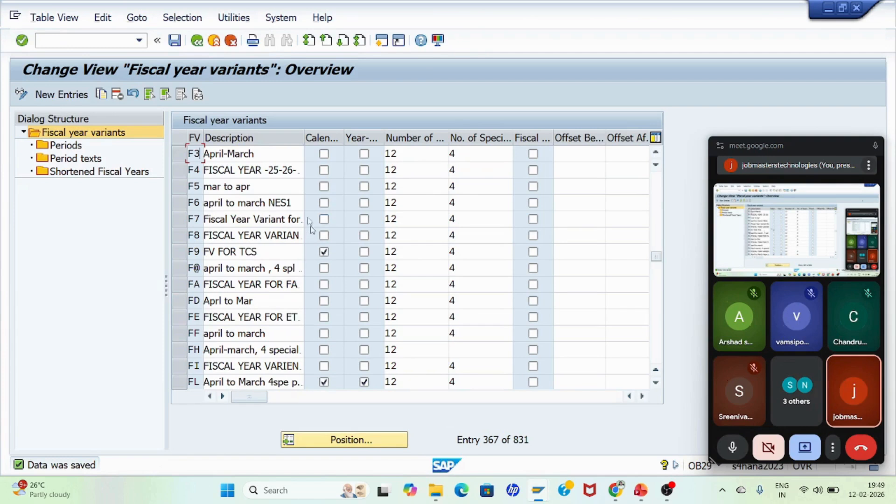
Step: Open the Periods of variant F3 and scroll through its month-to-period assignments
{"action": "left_click", "coordinate": [180, 155]}
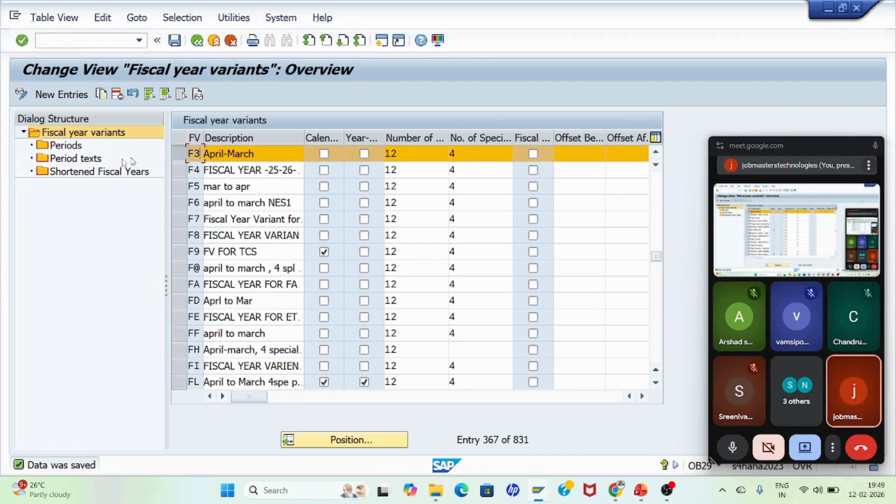
{"action": "double_click", "coordinate": [65, 147]}
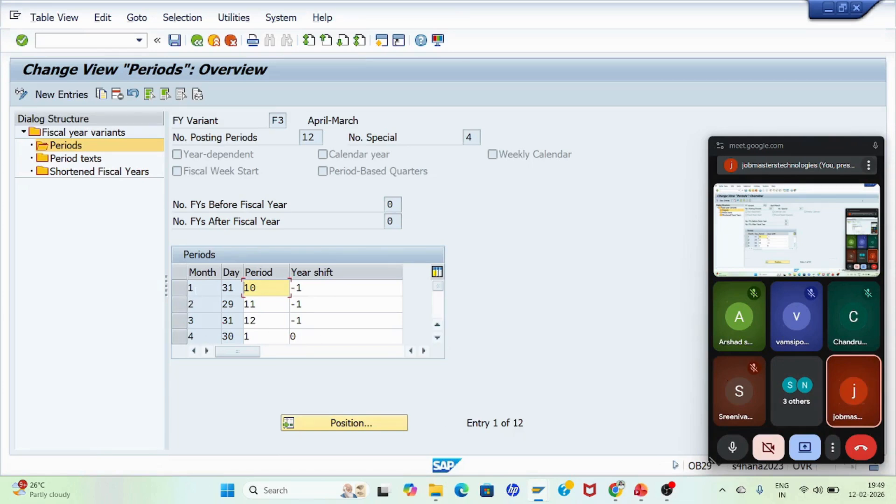
{"action": "left_click", "coordinate": [200, 288]}
{"action": "left_click", "coordinate": [199, 304]}
{"action": "left_click", "coordinate": [199, 321]}
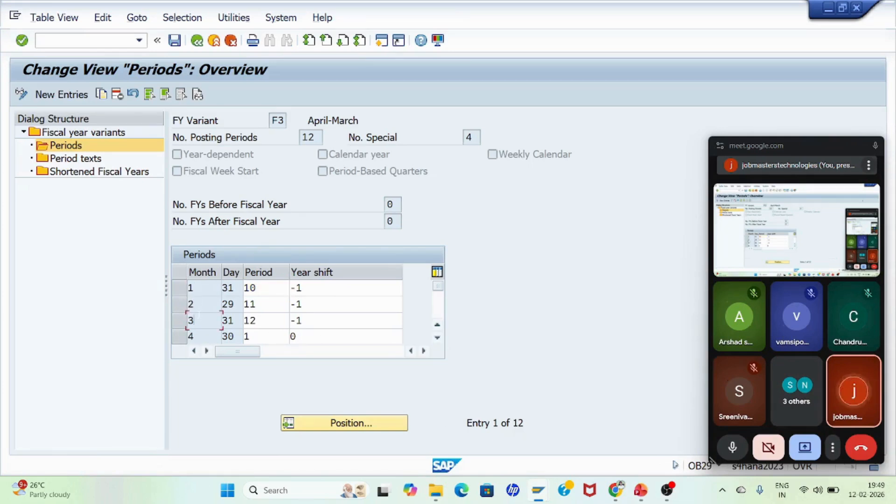
{"action": "left_click", "coordinate": [438, 339]}
{"action": "left_click", "coordinate": [438, 338]}
{"action": "left_click", "coordinate": [438, 339]}
{"action": "left_click", "coordinate": [437, 338]}
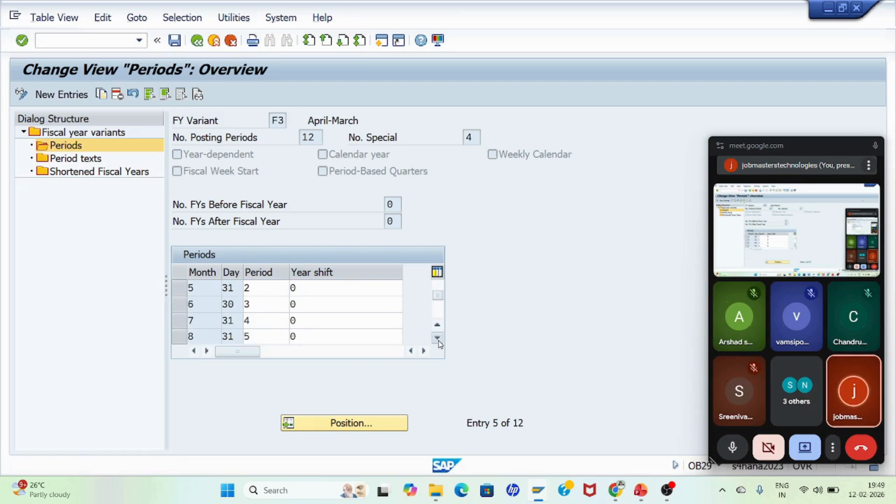
{"action": "left_click", "coordinate": [437, 339]}
{"action": "left_click", "coordinate": [437, 338]}
{"action": "left_click", "coordinate": [438, 338]}
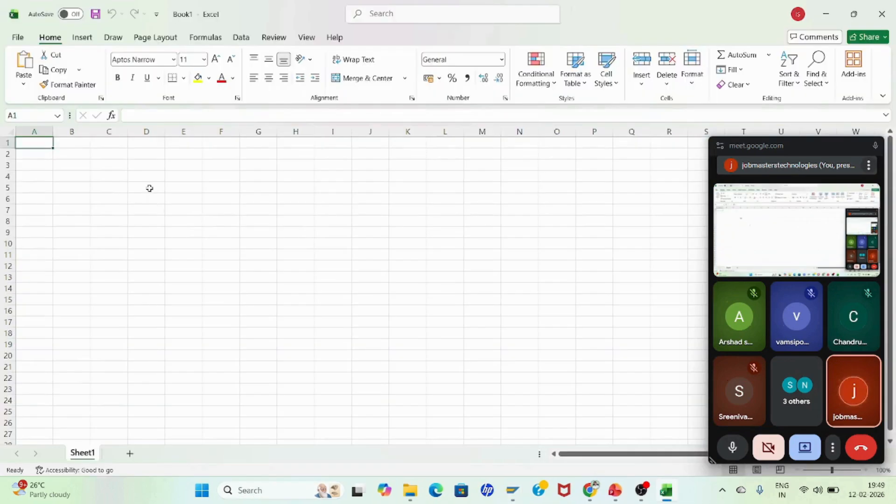
Step: Switch to Excel and enter the numbers 1 to 6 down column D starting at D5
{"action": "left_click", "coordinate": [149, 188]}
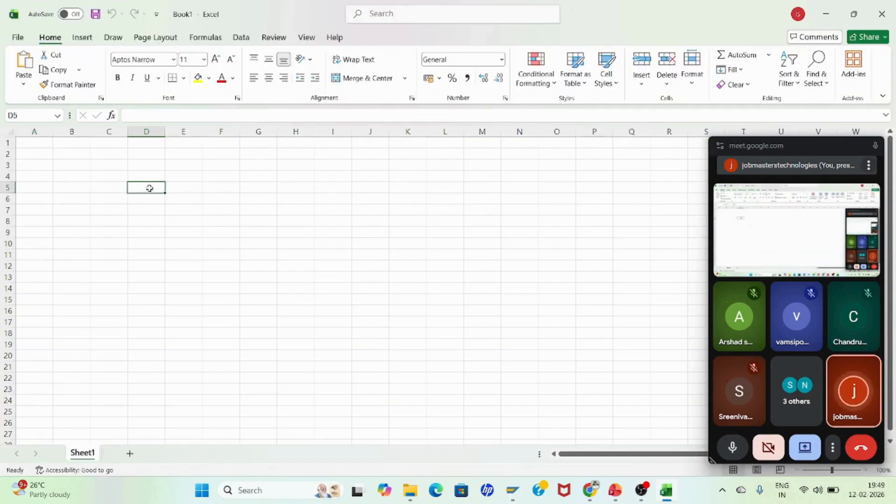
{"action": "type", "text": "1"}
{"action": "key", "text": "Return"}
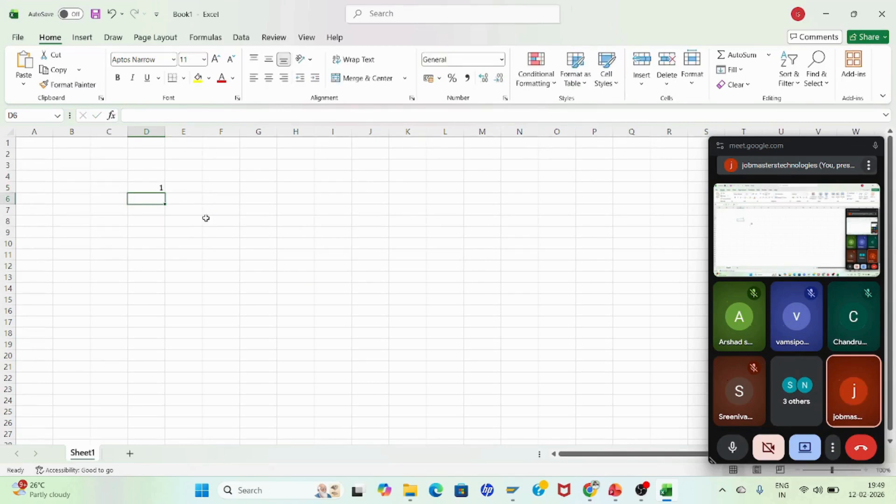
{"action": "type", "text": "2"}
{"action": "key", "text": "Return"}
{"action": "type", "text": "3"}
{"action": "key", "text": "Return"}
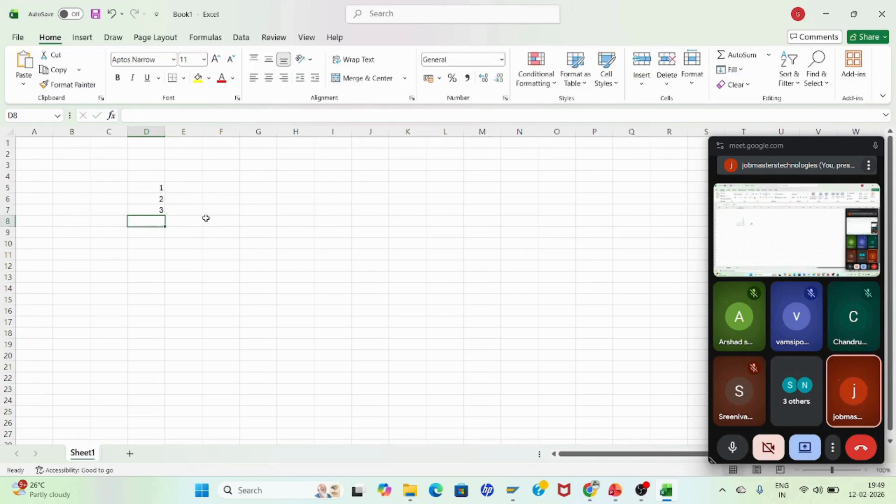
{"action": "type", "text": "4"}
{"action": "key", "text": "Return"}
{"action": "type", "text": "5"}
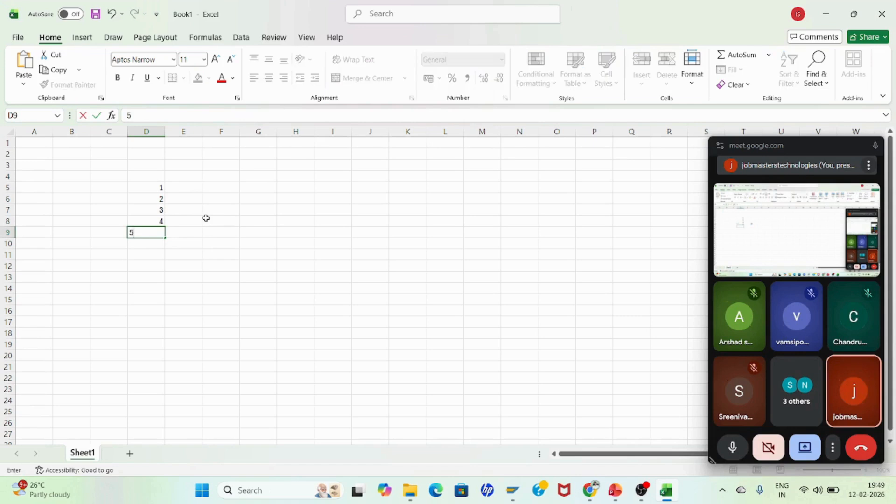
{"action": "key", "text": "Return"}
{"action": "type", "text": "6"}
{"action": "key", "text": "Return"}
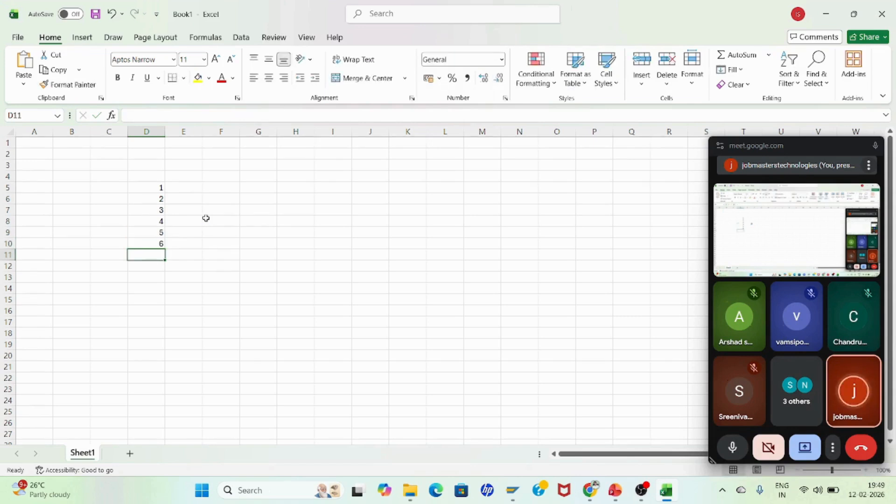
Step: Continue the column D list with the numbers 7 to 12 in D11 through D16
{"action": "type", "text": "7"}
{"action": "key", "text": "Return"}
{"action": "type", "text": "8"}
{"action": "key", "text": "Return"}
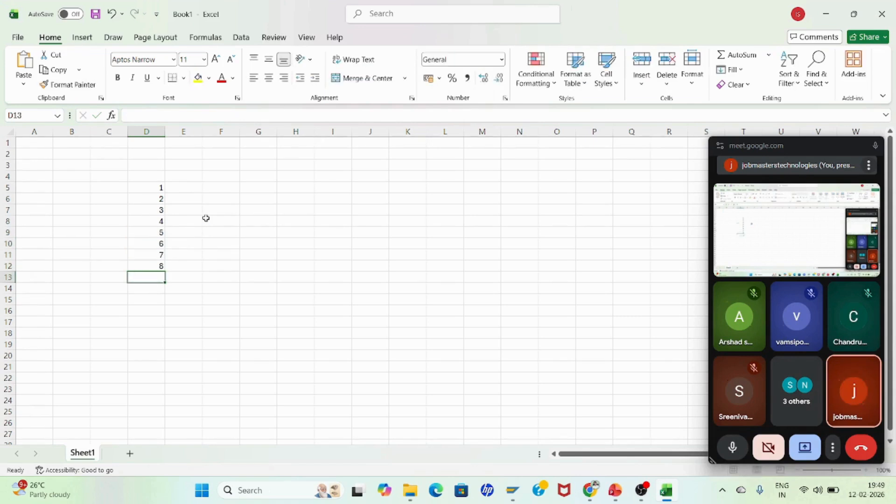
{"action": "type", "text": "9"}
{"action": "key", "text": "Return"}
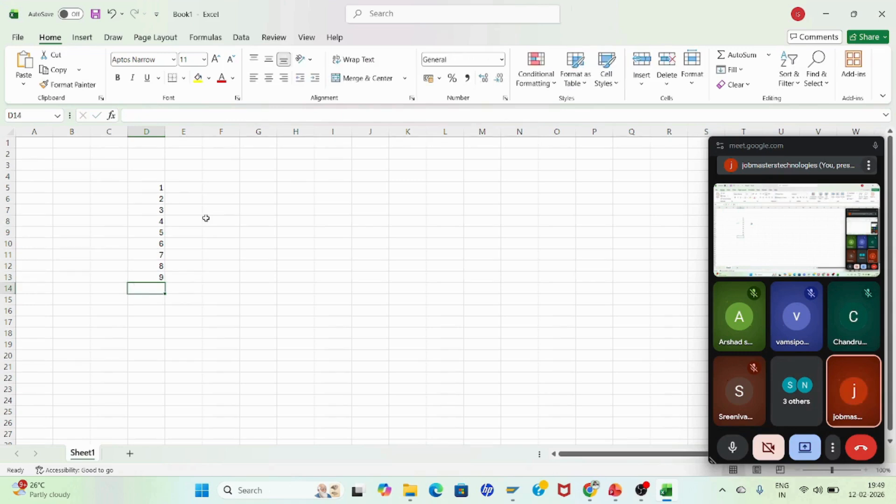
{"action": "type", "text": "10"}
{"action": "key", "text": "Return"}
{"action": "type", "text": "1"}
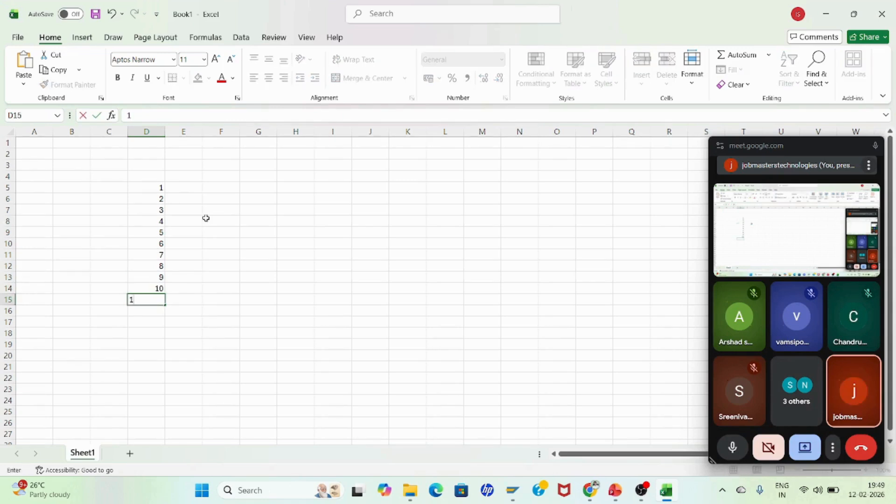
{"action": "type", "text": "1"}
{"action": "key", "text": "Return"}
{"action": "type", "text": "12"}
{"action": "key", "text": "Return"}
{"action": "key", "text": "Return"}
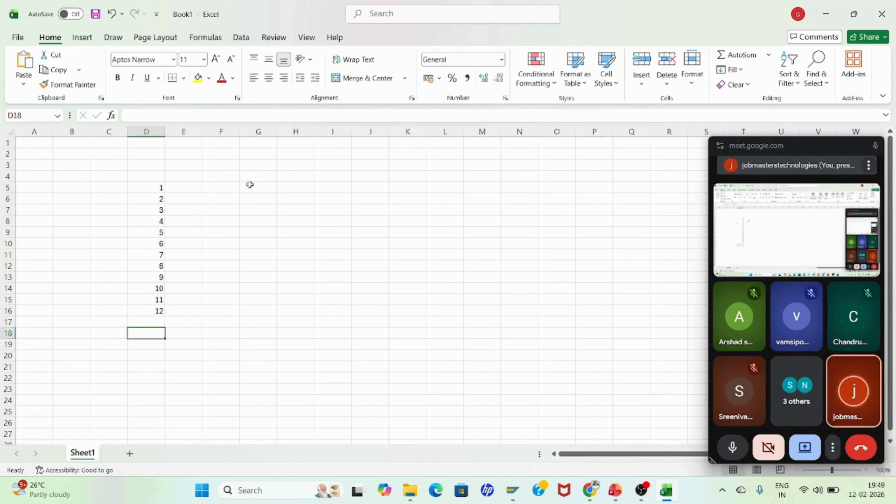
Step: Enter the calendar days 31, 28, 31, 30 and 31 in column E for months 1 to 5, starting at E5
{"action": "left_click", "coordinate": [197, 188]}
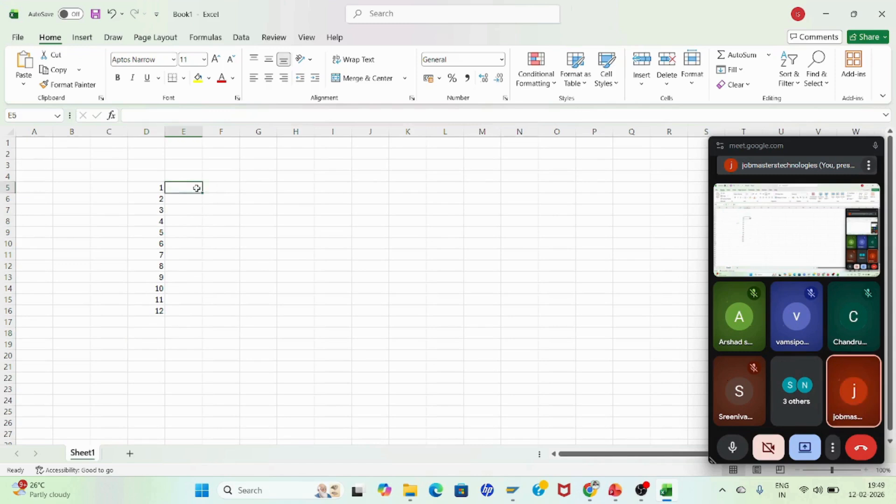
{"action": "left_click", "coordinate": [194, 226]}
{"action": "left_click", "coordinate": [188, 189]}
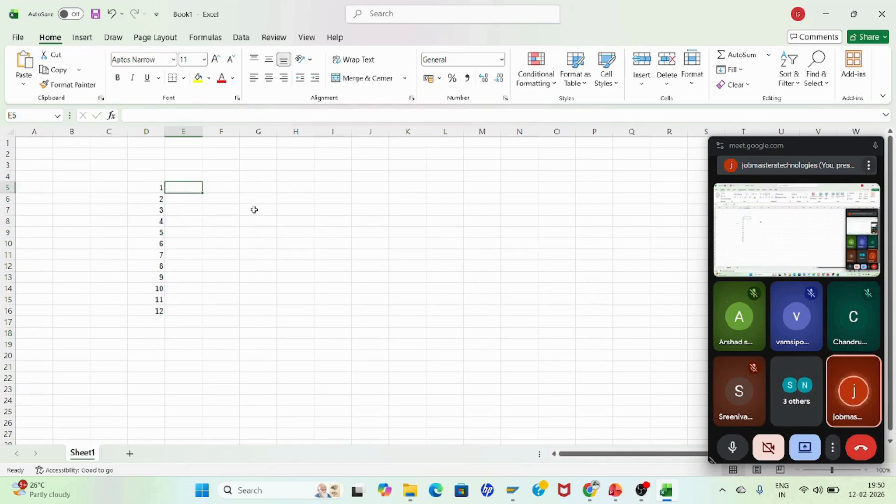
{"action": "type", "text": "31"}
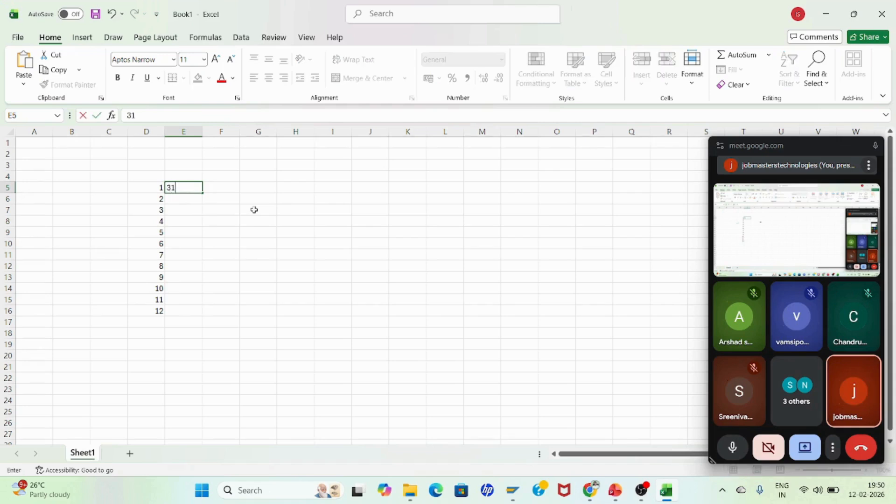
{"action": "key", "text": "Return"}
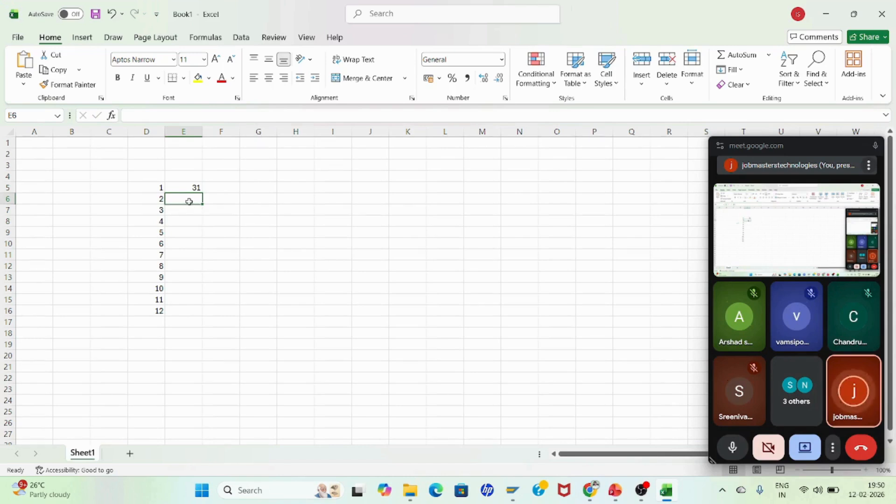
{"action": "type", "text": "28"}
{"action": "key", "text": "Return"}
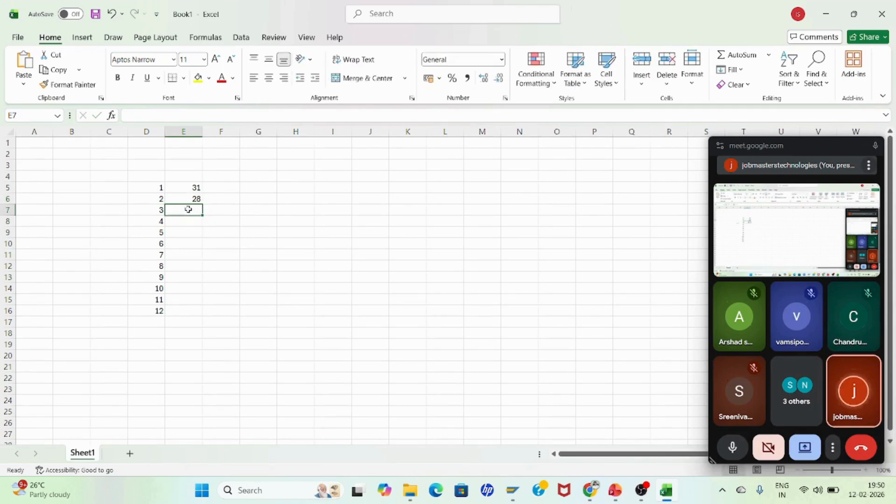
{"action": "type", "text": "31"}
{"action": "key", "text": "Return"}
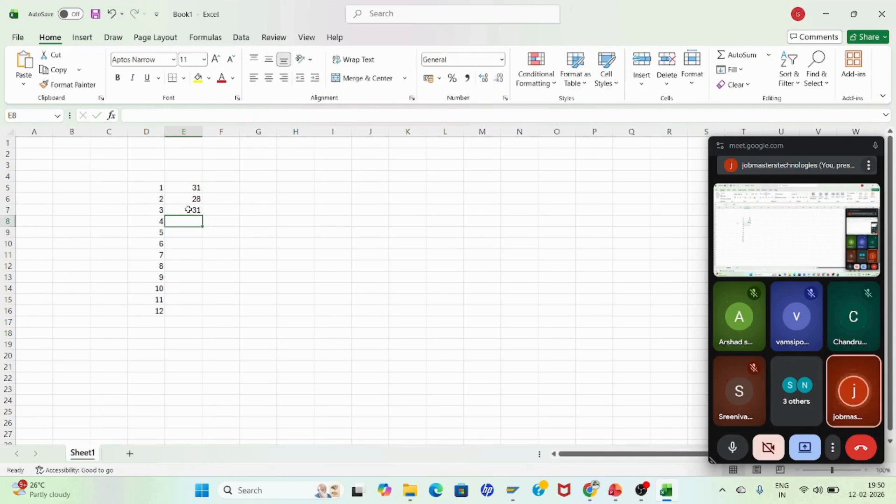
{"action": "type", "text": "30"}
{"action": "key", "text": "Return"}
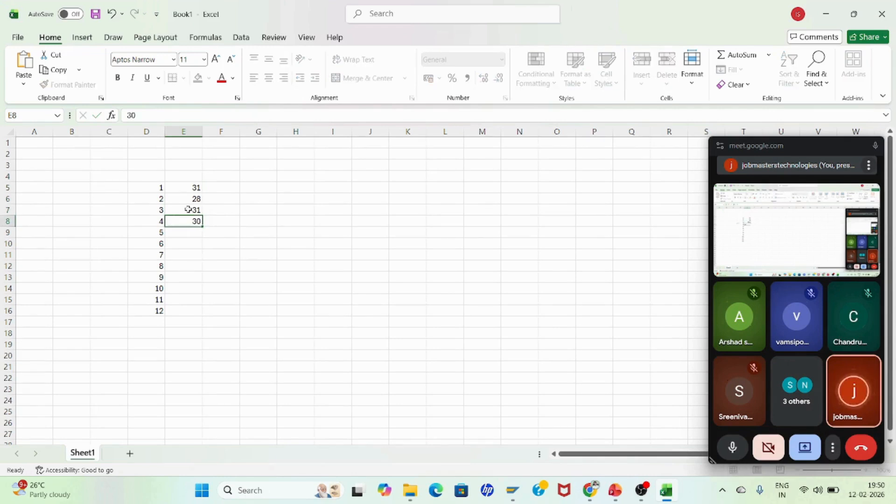
{"action": "type", "text": "31"}
{"action": "key", "text": "Return"}
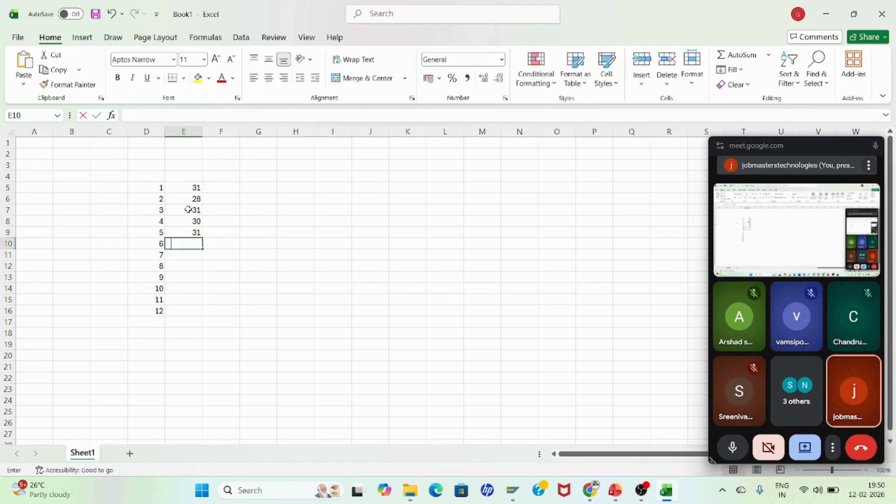
Step: Continue column E with 30, 31, 31, 30, 31, 30 and 31 for months 6 to 12 in E10 through E16
{"action": "type", "text": "30"}
{"action": "key", "text": "Return"}
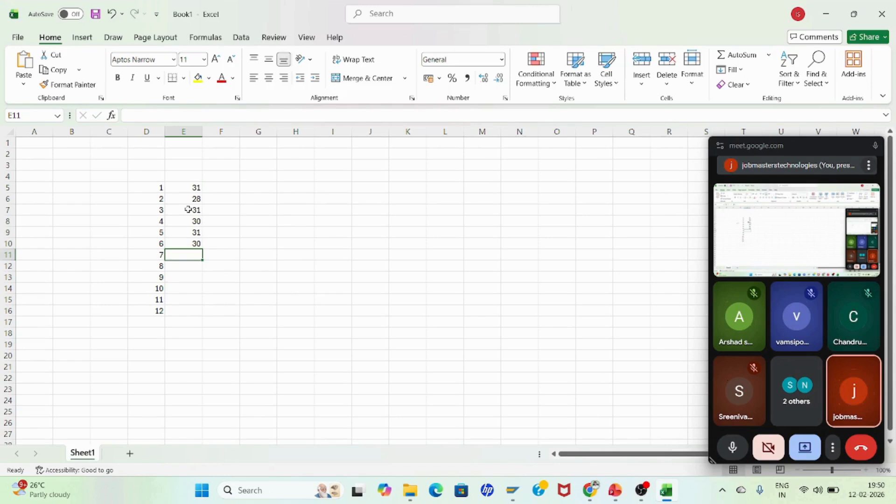
{"action": "type", "text": "31"}
{"action": "key", "text": "Return"}
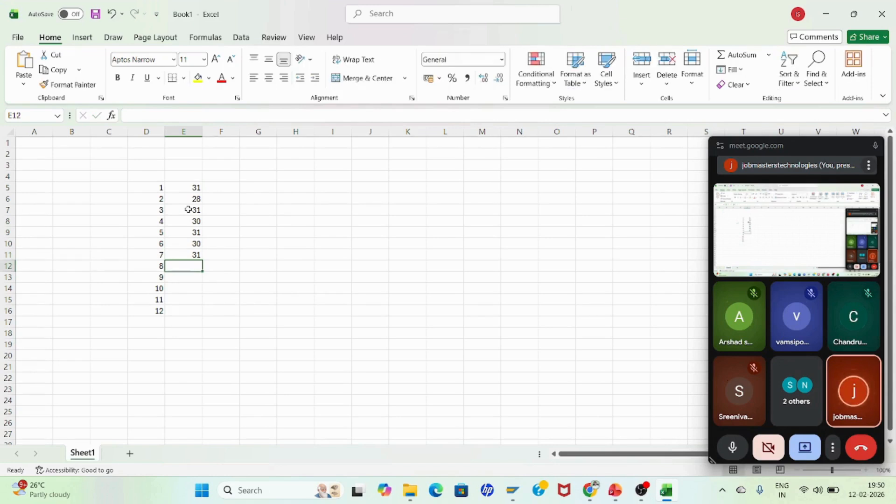
{"action": "type", "text": "31"}
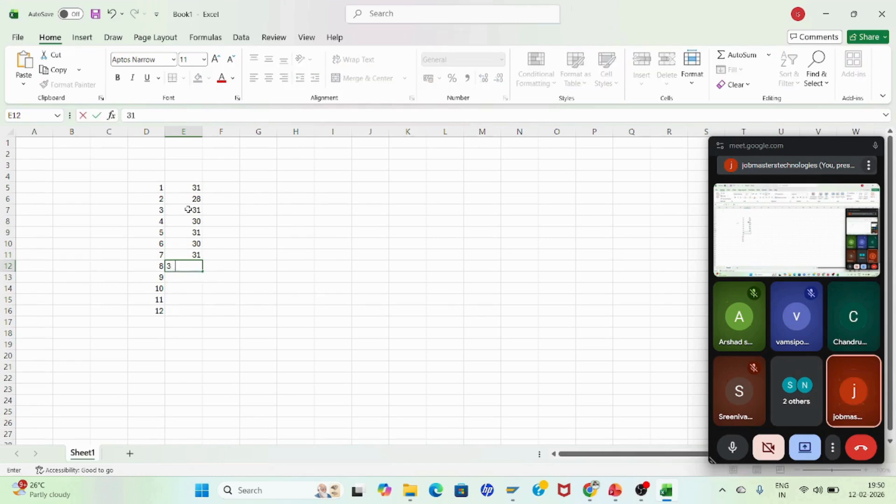
{"action": "key", "text": "Return"}
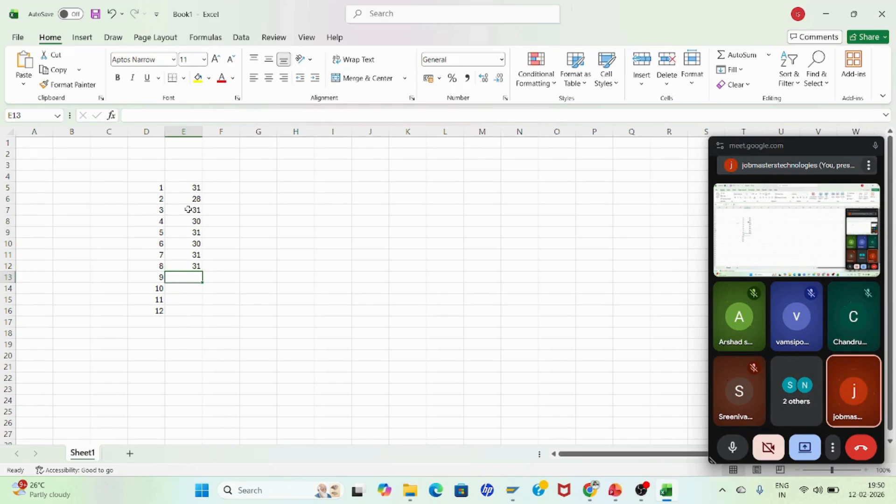
{"action": "type", "text": "30"}
{"action": "key", "text": "Return"}
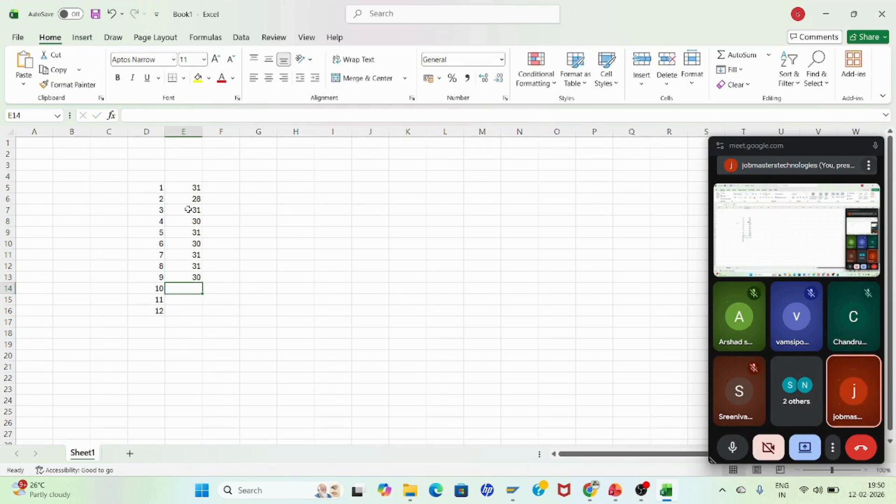
{"action": "type", "text": "31"}
{"action": "key", "text": "Return"}
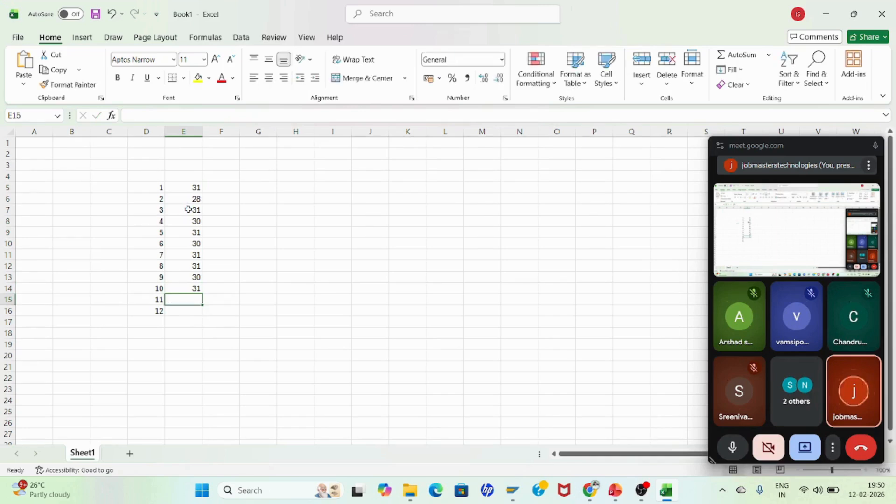
{"action": "type", "text": "30"}
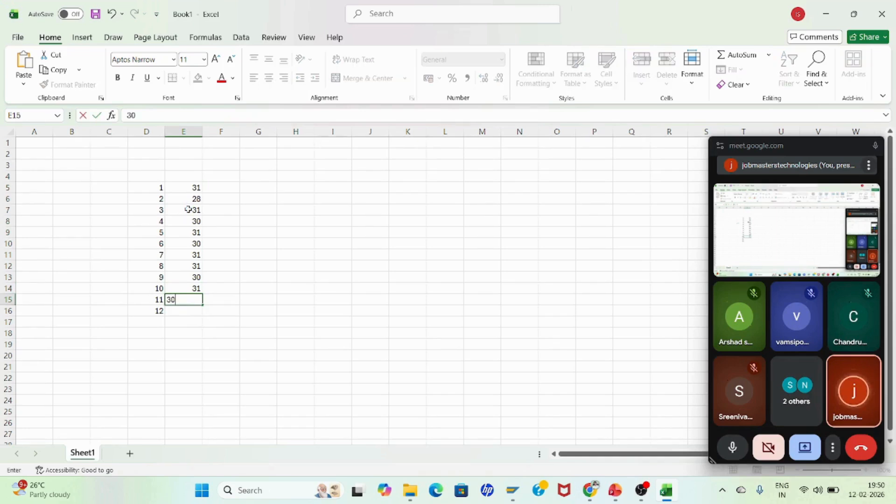
{"action": "key", "text": "Return"}
{"action": "type", "text": "31"}
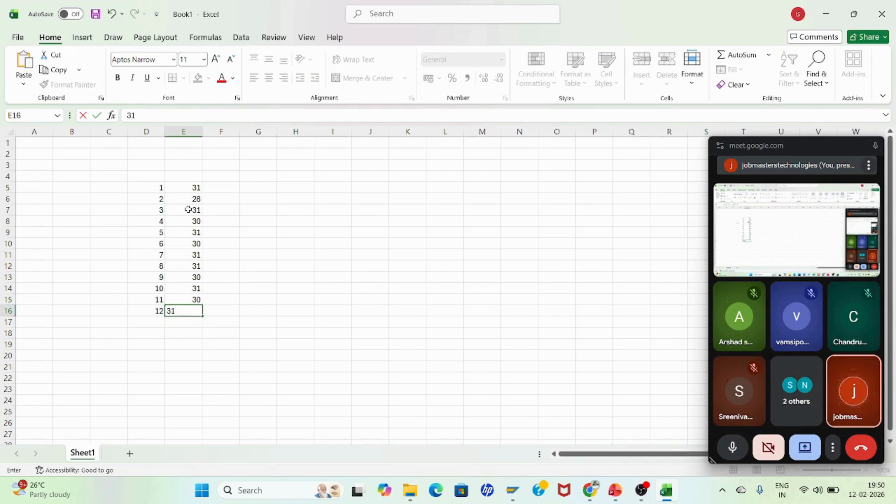
{"action": "key", "text": "Return"}
{"action": "key", "text": "Return"}
{"action": "key", "text": "Return"}
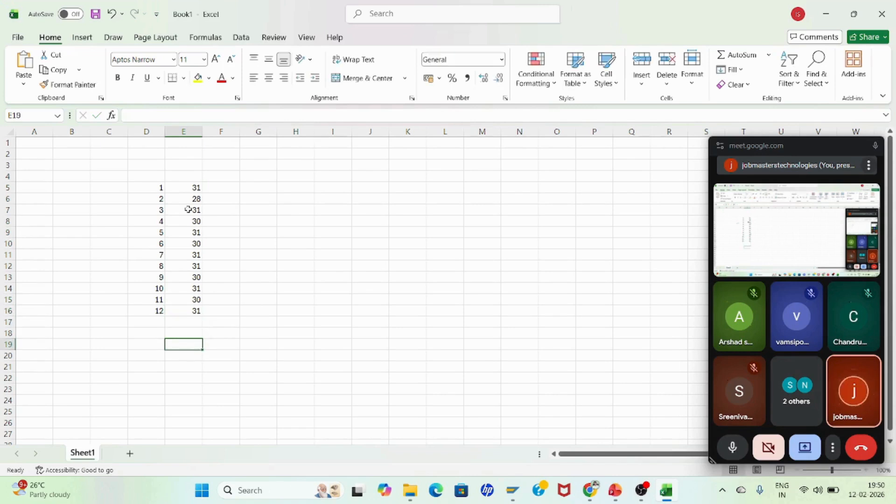
Step: Add the heading Months in D4 above the month numbers
{"action": "left_click", "coordinate": [158, 176]}
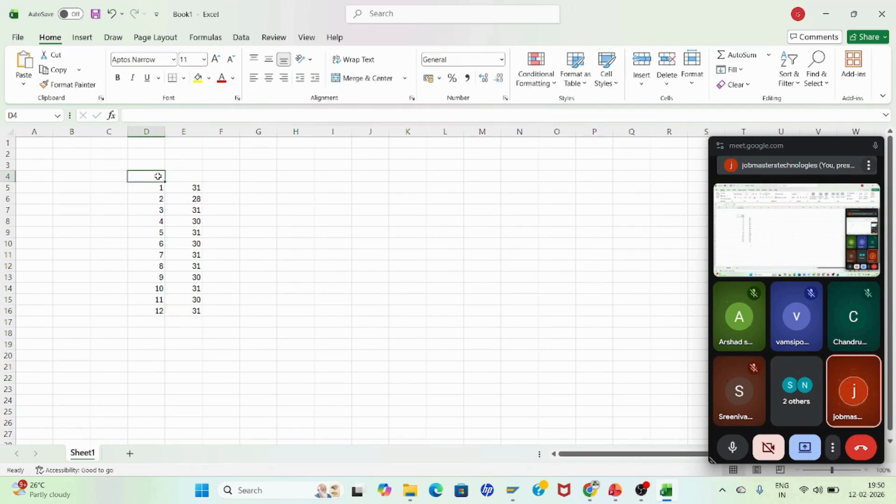
{"action": "type", "text": "Months"}
{"action": "key", "text": "Return"}
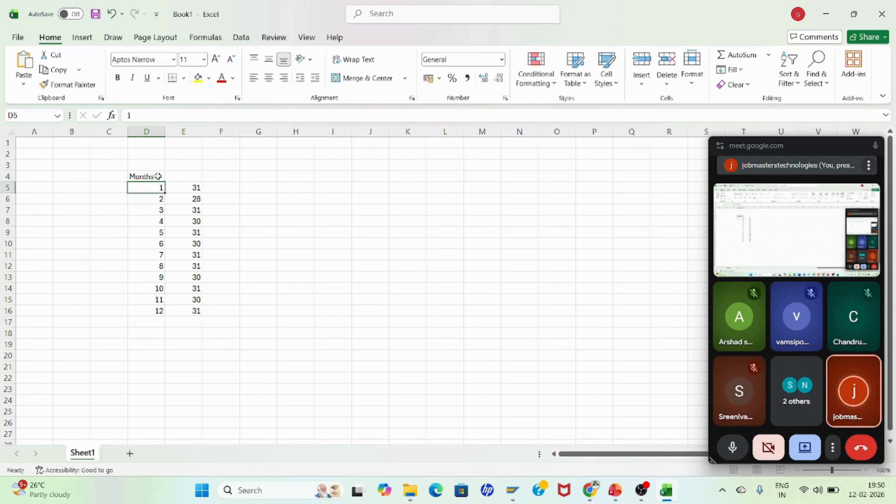
{"action": "key", "text": "Down"}
{"action": "key", "text": "Down"}
{"action": "key", "text": "Down"}
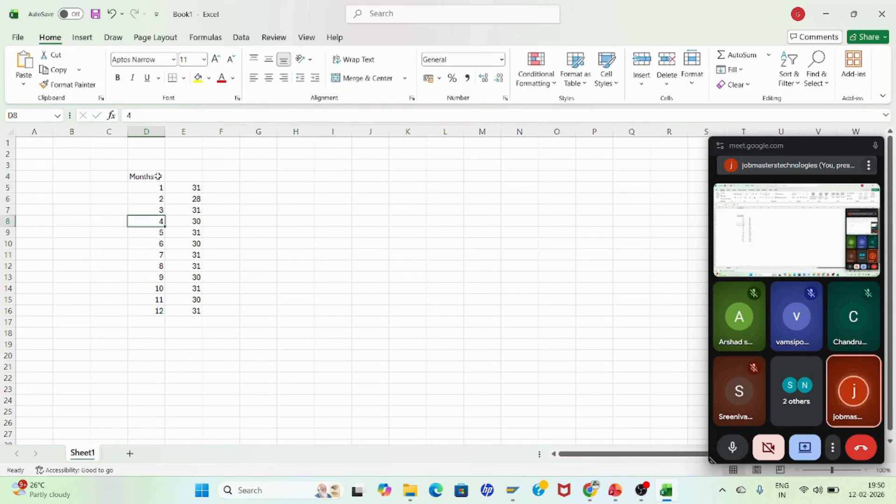
Step: Add the heading Calendar days in E4 and autofit column E to its width
{"action": "left_click", "coordinate": [193, 175]}
{"action": "type", "text": "Cal"}
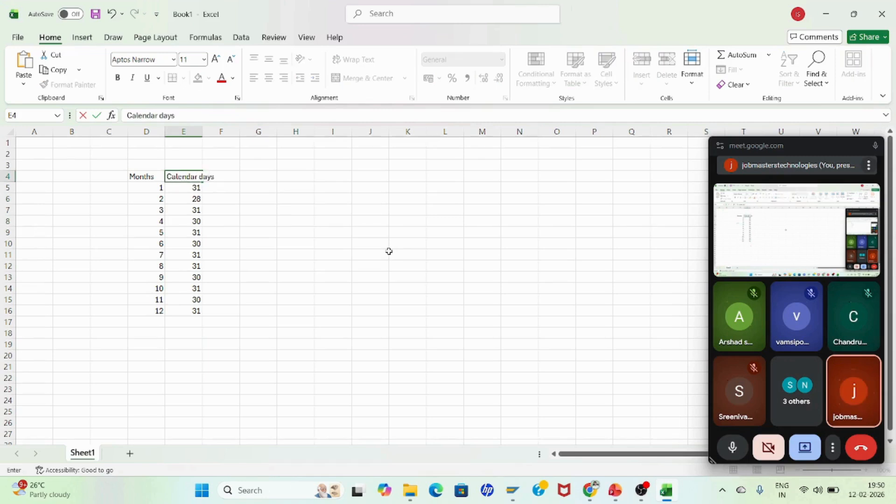
{"action": "type", "text": "endar days"}
{"action": "key", "text": "Return"}
{"action": "key", "text": "Down"}
{"action": "key", "text": "Down"}
{"action": "key", "text": "Down"}
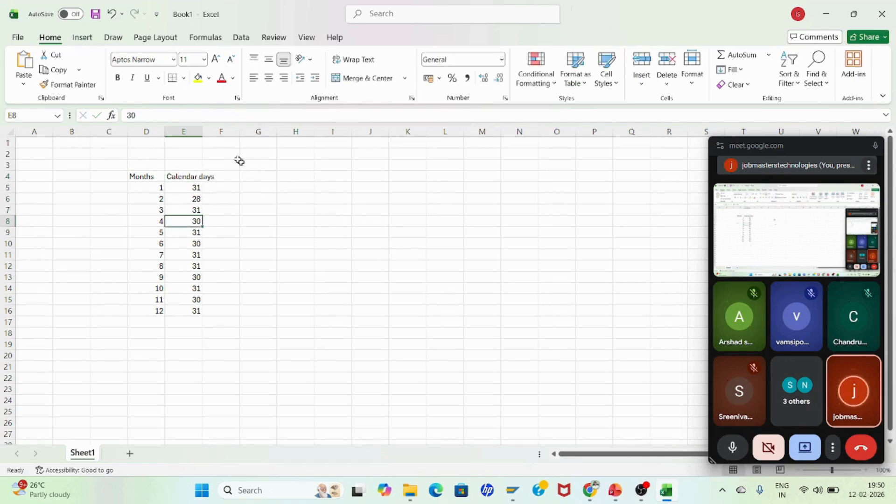
{"action": "double_click", "coordinate": [202, 132]}
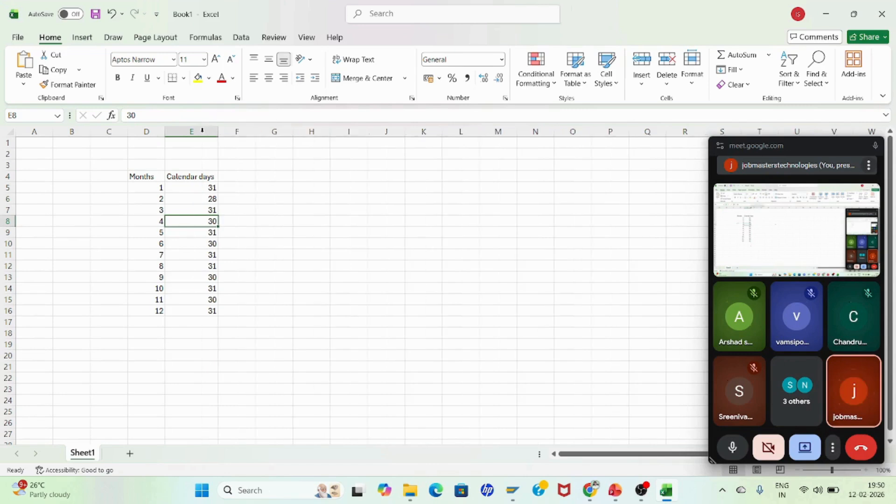
{"action": "left_click", "coordinate": [249, 222]}
Step: Enter the title F3 FYV in cell C2 above the table
{"action": "left_click", "coordinate": [107, 157]}
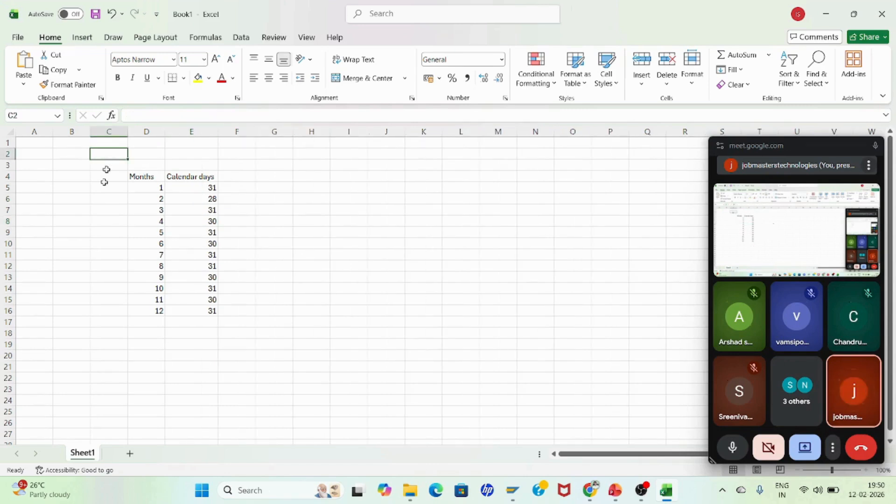
{"action": "type", "text": "F3"}
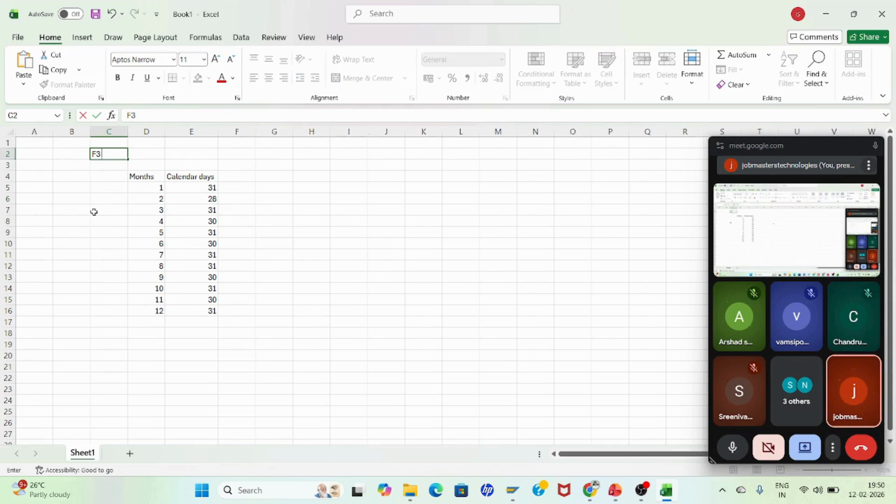
{"action": "type", "text": " FYV"}
{"action": "key", "text": "Return"}
{"action": "key", "text": "Down"}
{"action": "key", "text": "Down"}
{"action": "key", "text": "Down"}
{"action": "key", "text": "Down"}
{"action": "key", "text": "Down"}
{"action": "key", "text": "Down"}
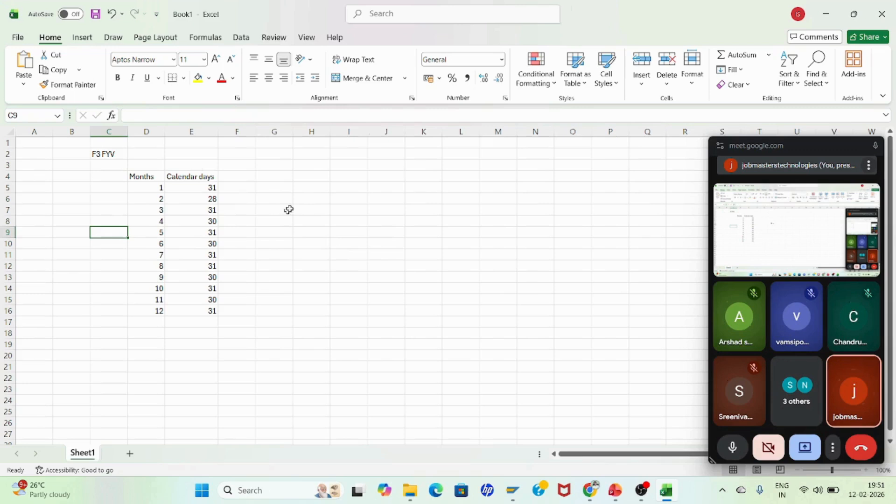
{"action": "left_click", "coordinate": [244, 177]}
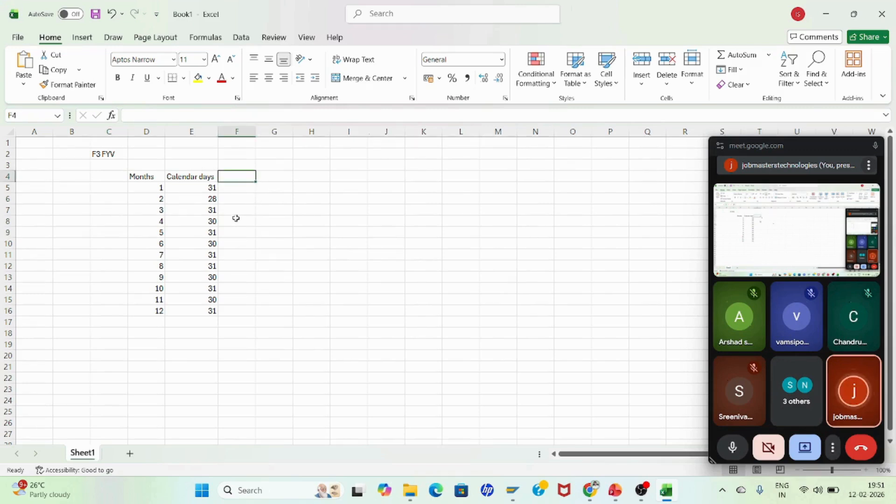
{"action": "left_click", "coordinate": [103, 155]}
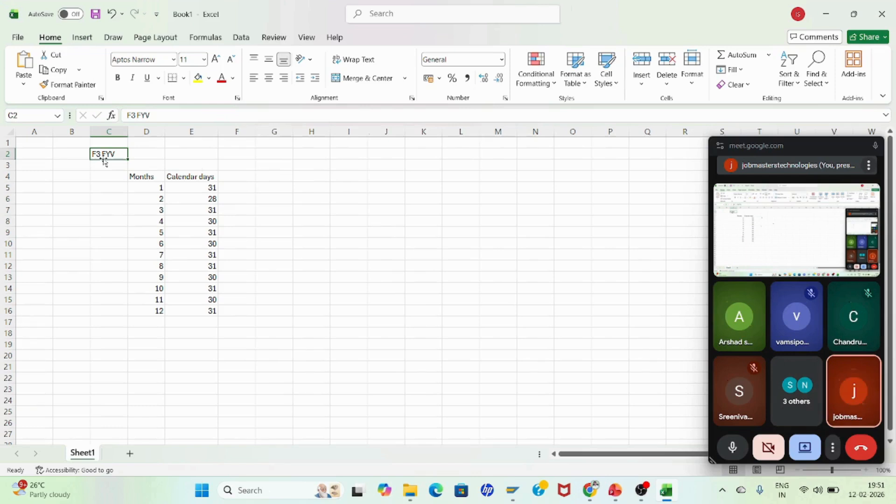
Step: Enter the period numbers 1, 2 and 3 in F8 through F10, beside months 4 to 6
{"action": "left_click", "coordinate": [245, 222]}
{"action": "type", "text": "1"}
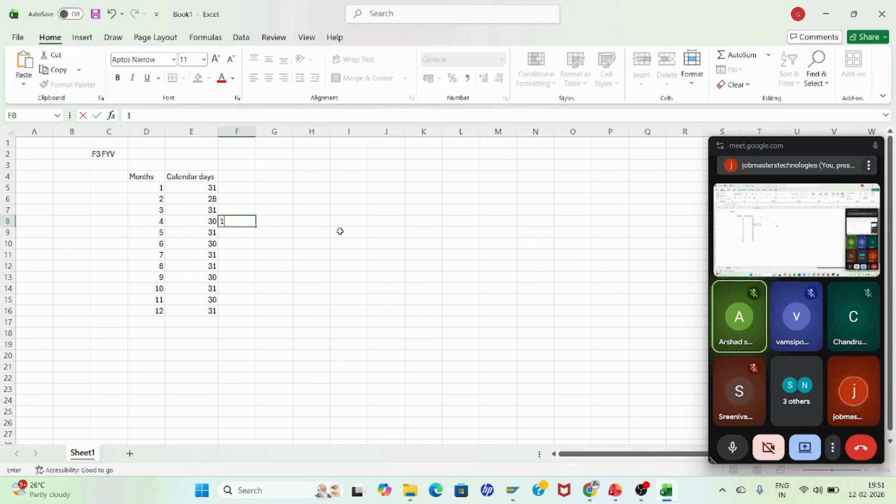
{"action": "key", "text": "Return"}
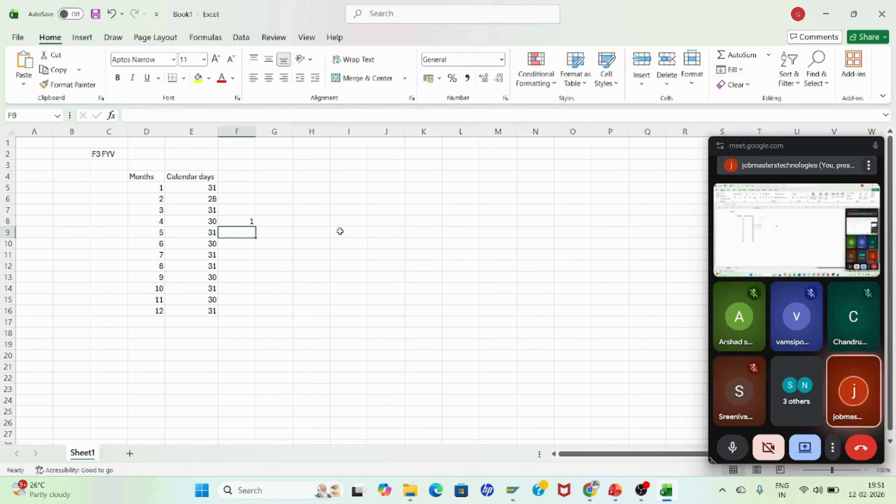
{"action": "type", "text": "2"}
{"action": "key", "text": "Return"}
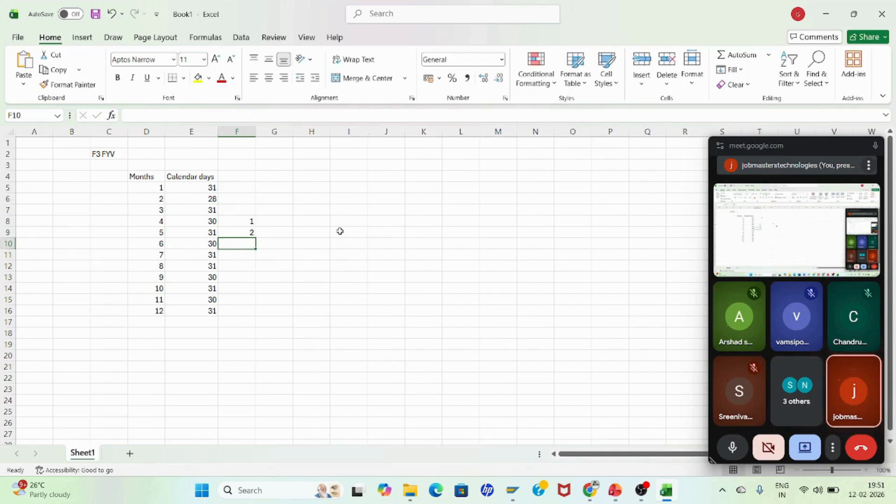
{"action": "type", "text": "3"}
{"action": "key", "text": "Return"}
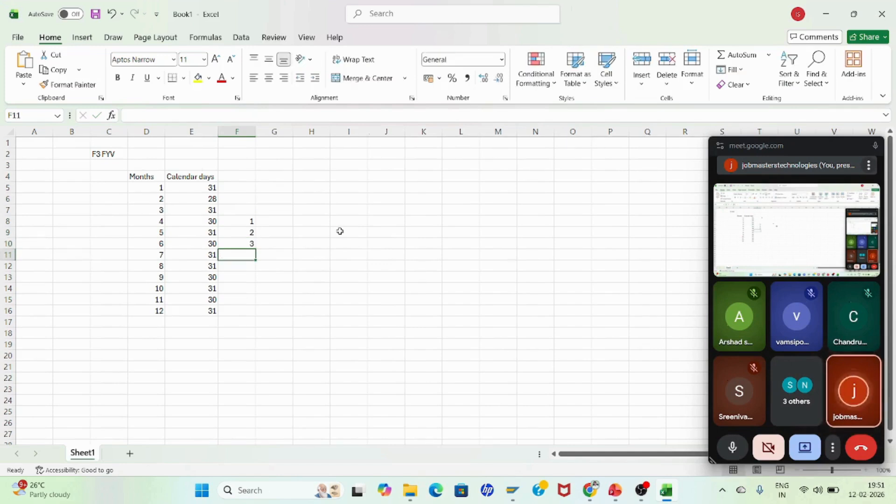
Step: Extend the period series down column F so it reaches 9 in F16
{"action": "left_click", "coordinate": [246, 222]}
{"action": "left_click_drag", "start_coordinate": [251, 221], "coordinate": [254, 246]}
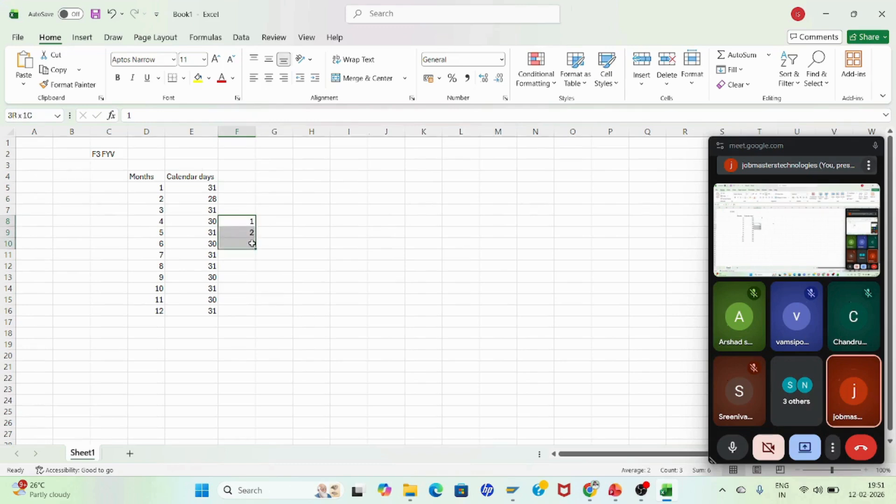
{"action": "double_click", "coordinate": [255, 248]}
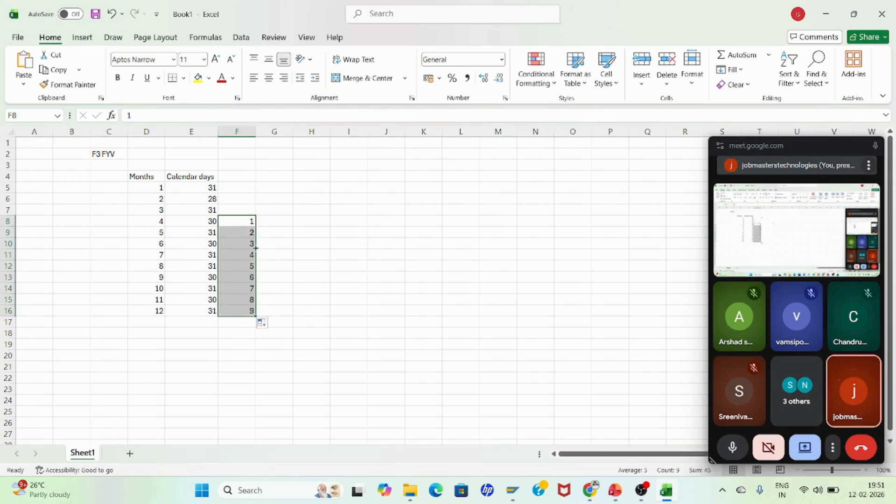
{"action": "left_click", "coordinate": [249, 191]}
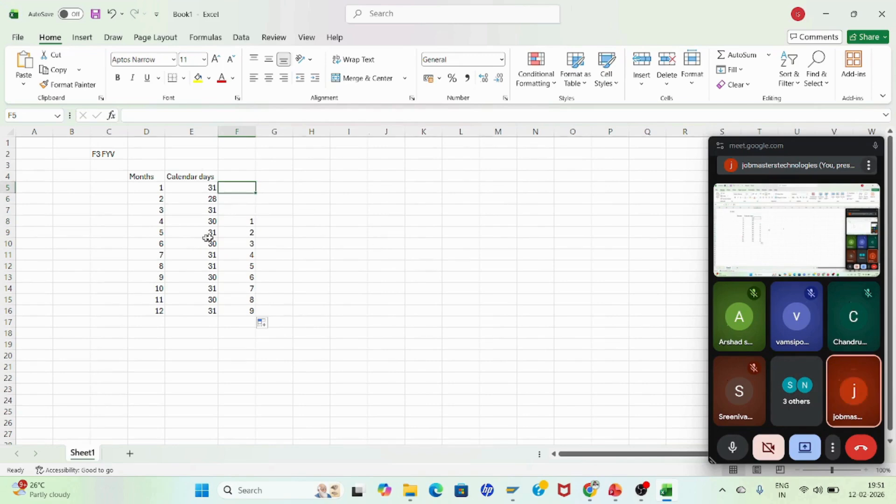
{"action": "left_click_drag", "start_coordinate": [252, 222], "coordinate": [250, 308]}
{"action": "left_click", "coordinate": [333, 286]}
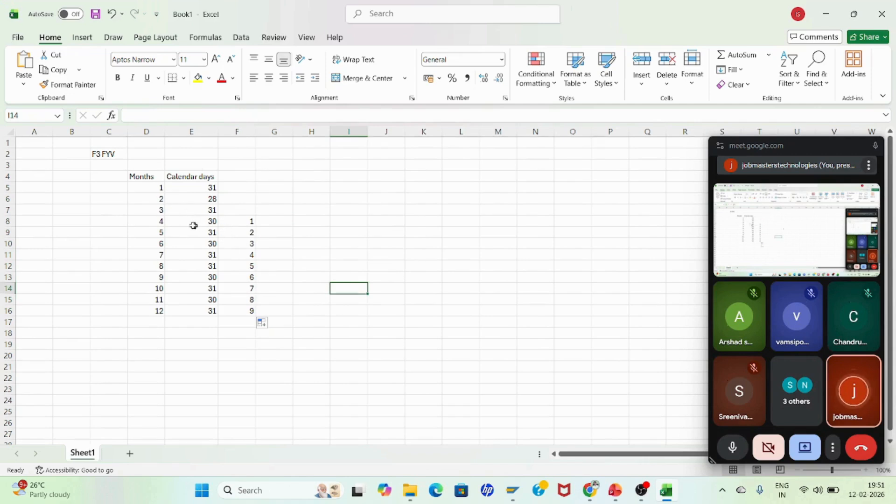
Step: Fill the rows for months 4 to 12 (D8:F16) with yellow
{"action": "left_click_drag", "start_coordinate": [159, 222], "coordinate": [246, 310]}
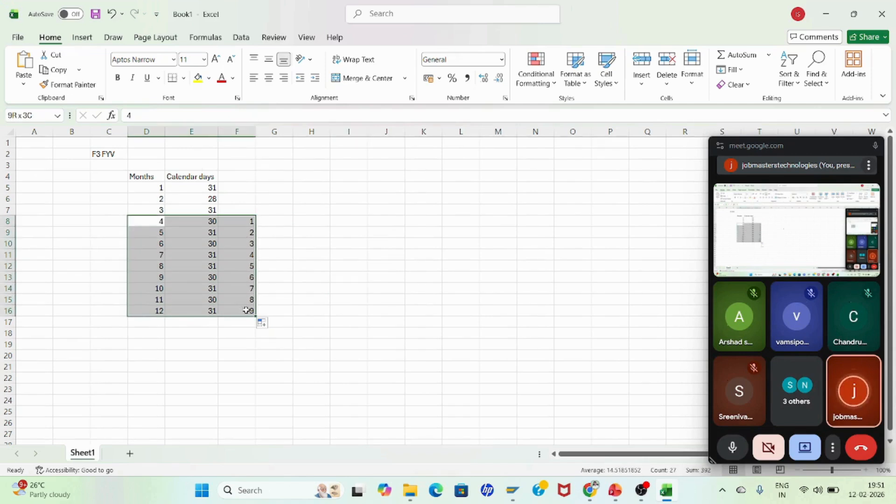
{"action": "left_click", "coordinate": [198, 78]}
Step: Fill the rows for months 1 to 3 (D5:F7) with light blue
{"action": "left_click_drag", "start_coordinate": [145, 188], "coordinate": [237, 210]}
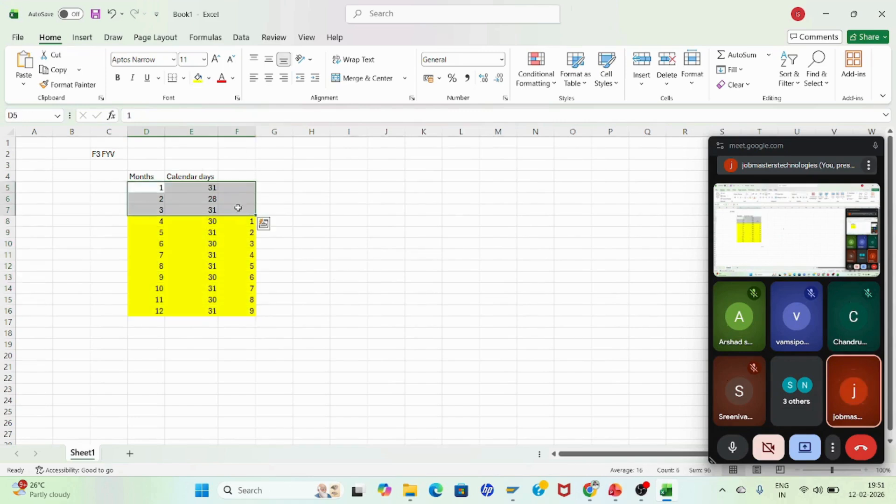
{"action": "left_click", "coordinate": [209, 78]}
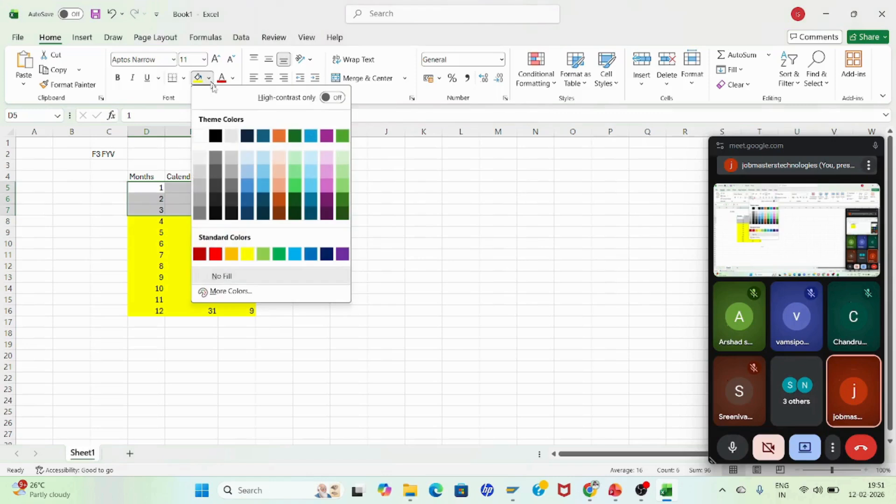
{"action": "left_click", "coordinate": [260, 160]}
{"action": "left_click", "coordinate": [346, 254]}
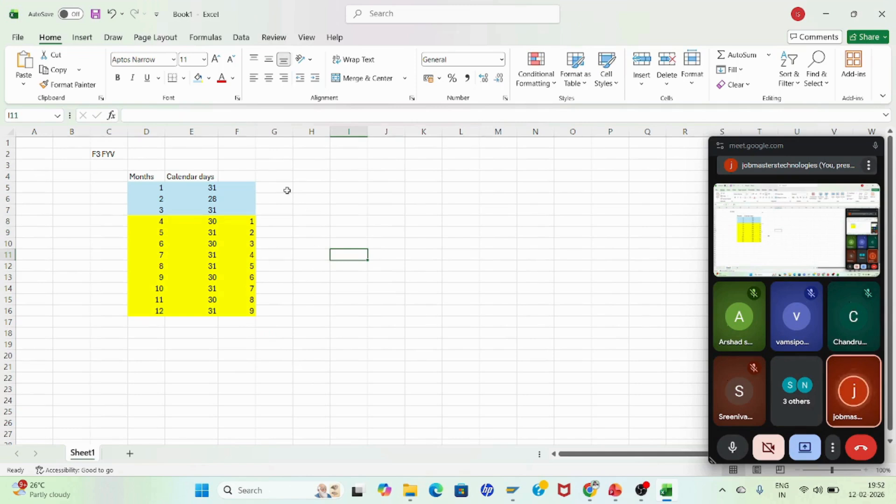
Step: Enter 2026 in G11 beside month 7
{"action": "left_click", "coordinate": [383, 208]}
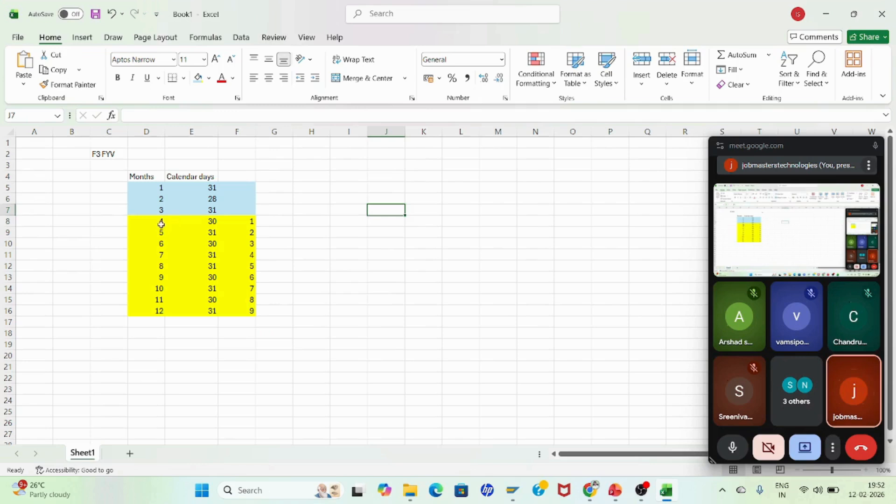
{"action": "left_click", "coordinate": [161, 222]}
{"action": "left_click", "coordinate": [246, 222]}
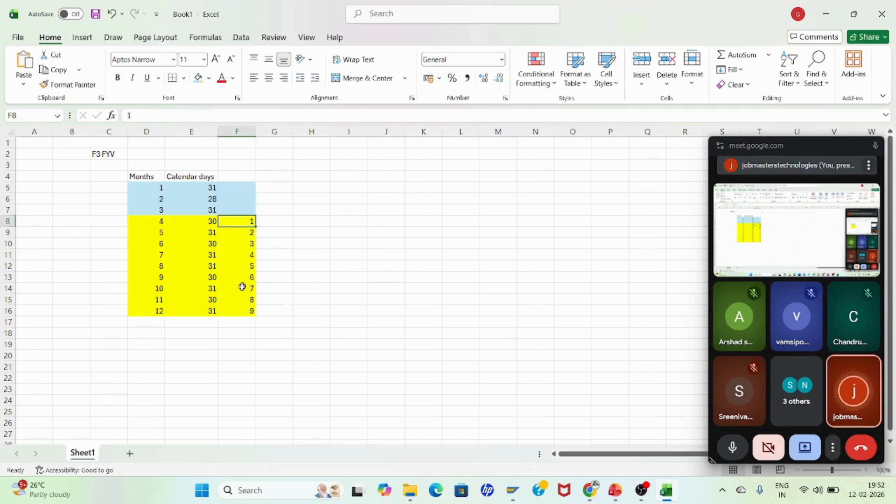
{"action": "left_click", "coordinate": [280, 254]}
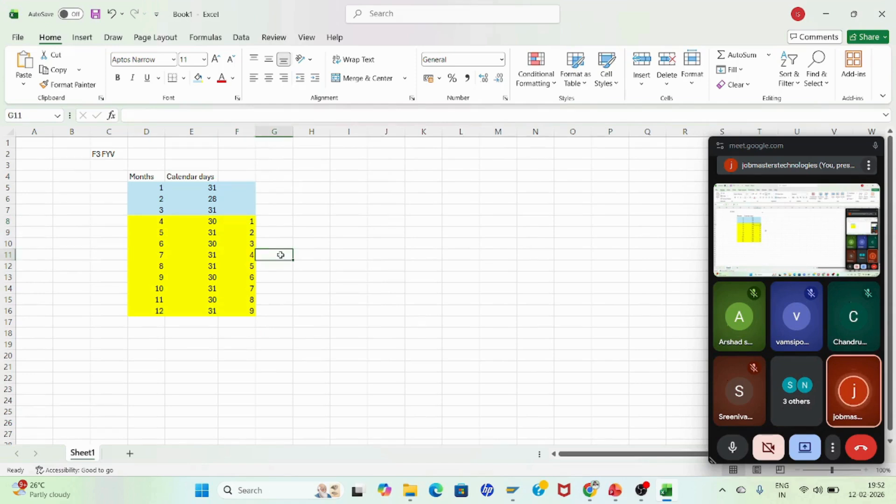
{"action": "type", "text": "2026"}
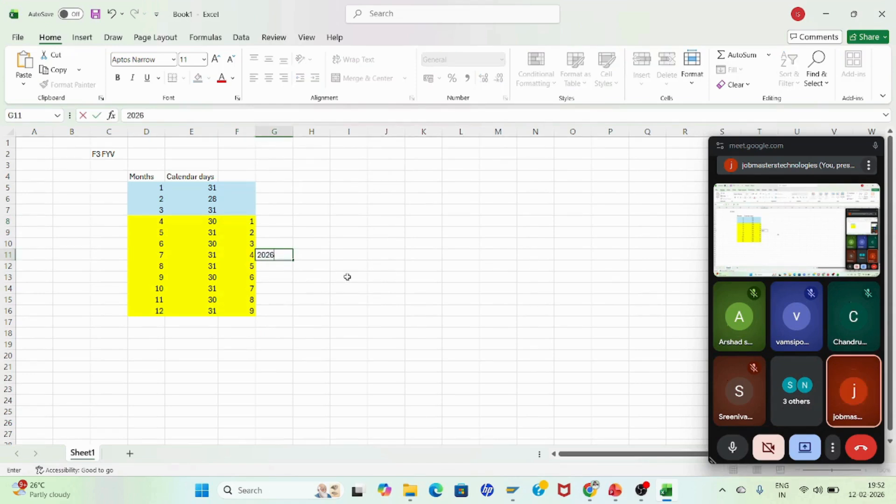
{"action": "key", "text": "Return"}
{"action": "key", "text": "Return"}
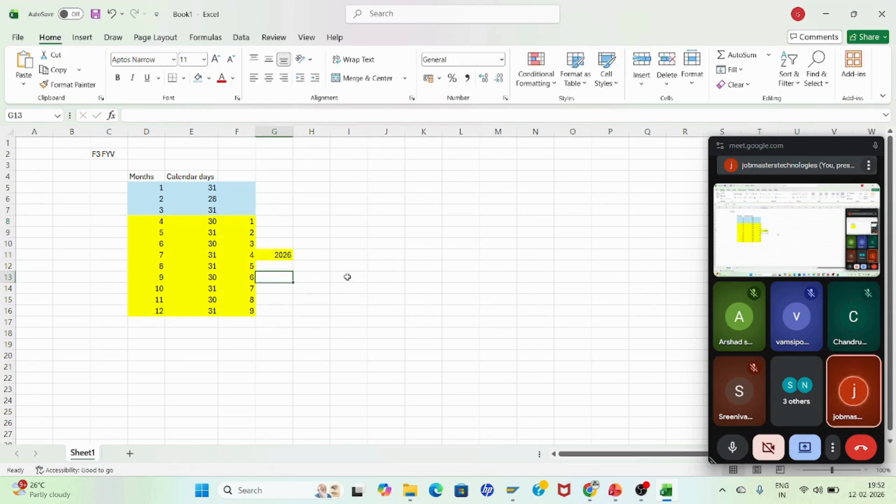
Step: Enter 2027 in G6 beside month 2 and fill that cell light blue
{"action": "left_click", "coordinate": [284, 196]}
{"action": "type", "text": "2027"}
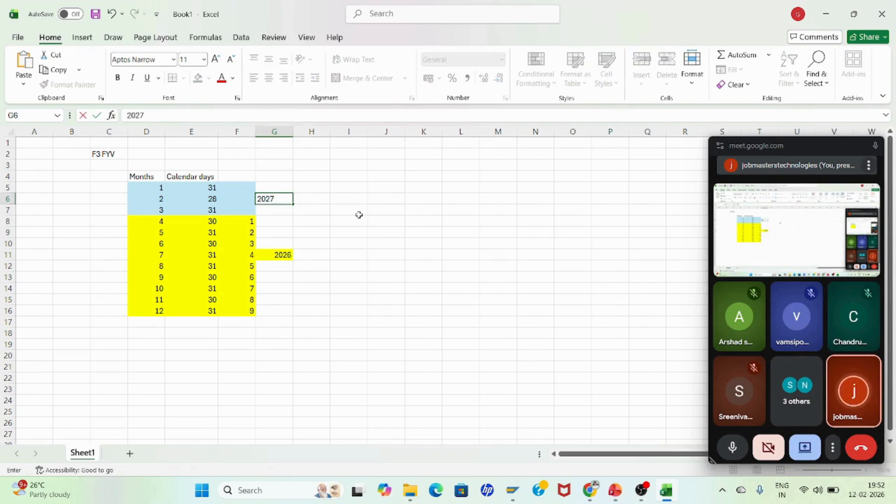
{"action": "key", "text": "Return"}
{"action": "key", "text": "Return"}
{"action": "key", "text": "Return"}
{"action": "key", "text": "Return"}
{"action": "key", "text": "Return"}
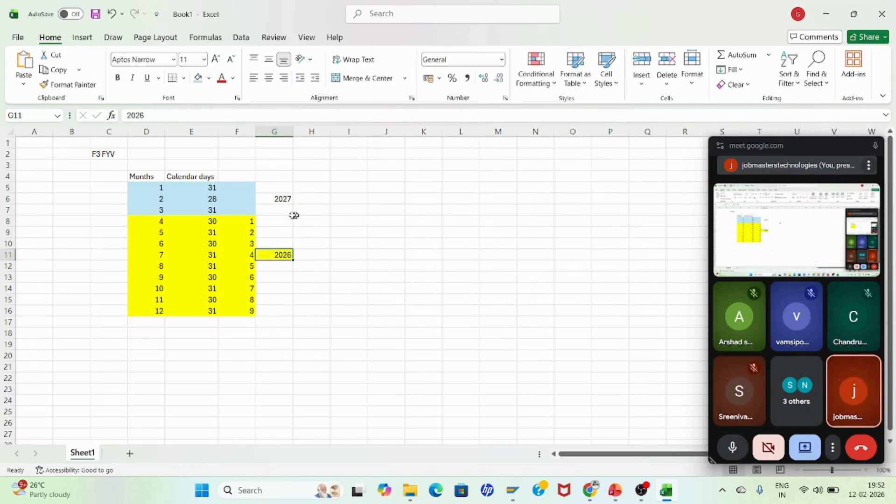
{"action": "left_click", "coordinate": [281, 200]}
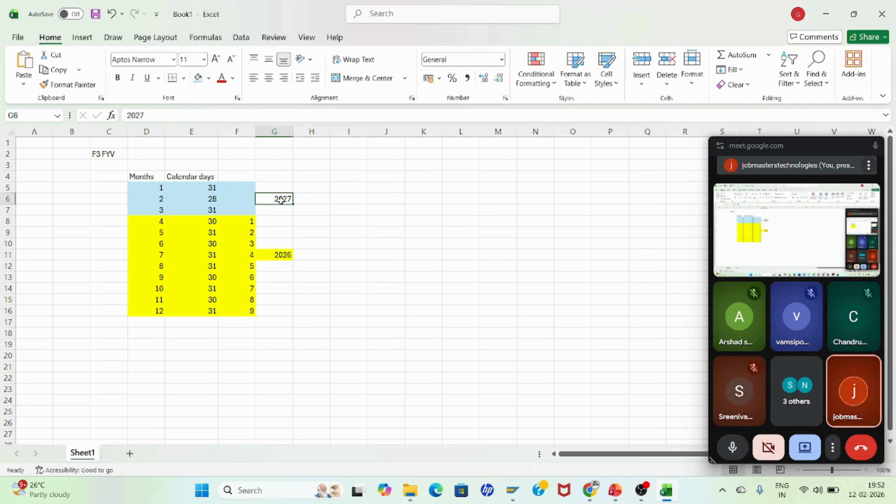
{"action": "left_click", "coordinate": [198, 79]}
{"action": "left_click", "coordinate": [372, 265]}
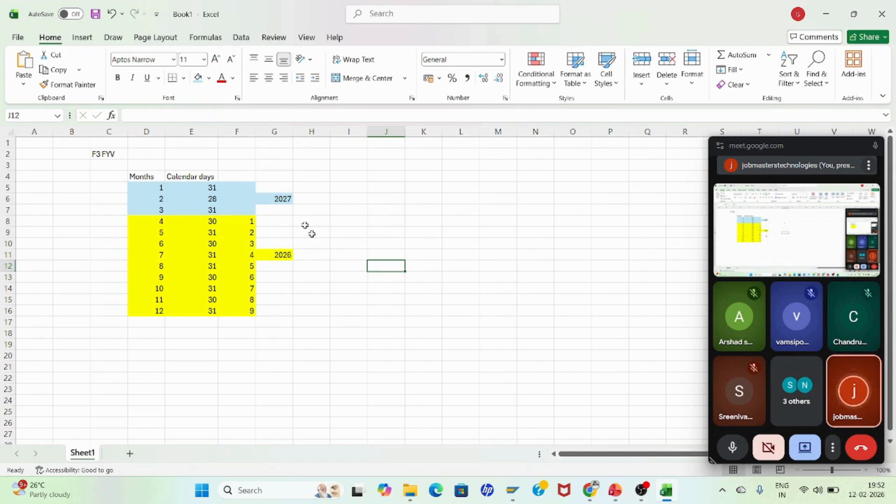
Step: Clear the year values from G6 and G11
{"action": "left_click", "coordinate": [289, 199]}
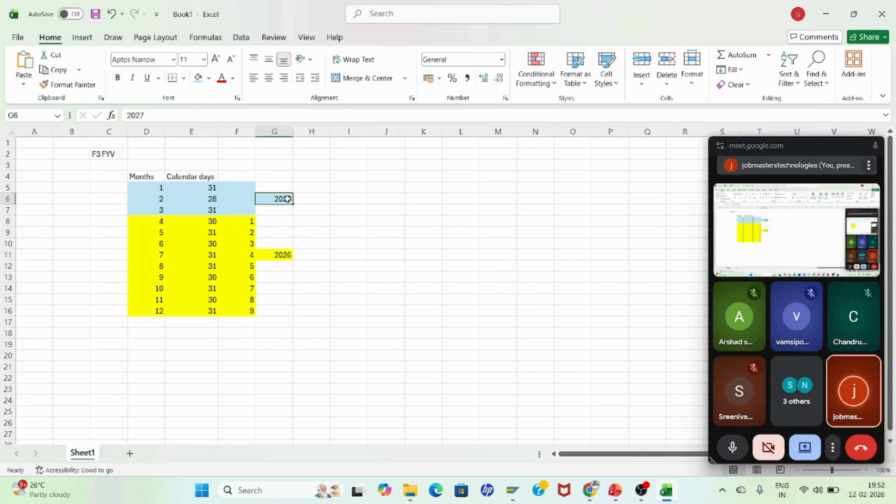
{"action": "left_click", "coordinate": [285, 254]}
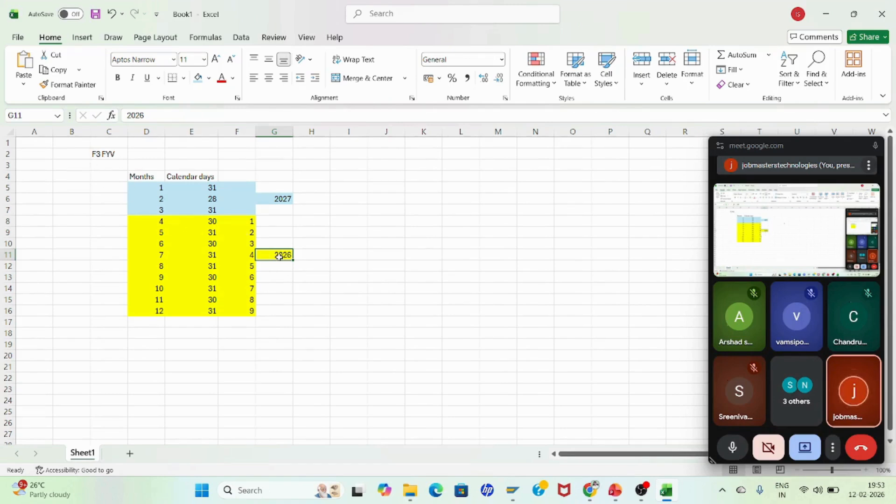
{"action": "left_click", "coordinate": [284, 196]}
{"action": "key", "text": "Delete"}
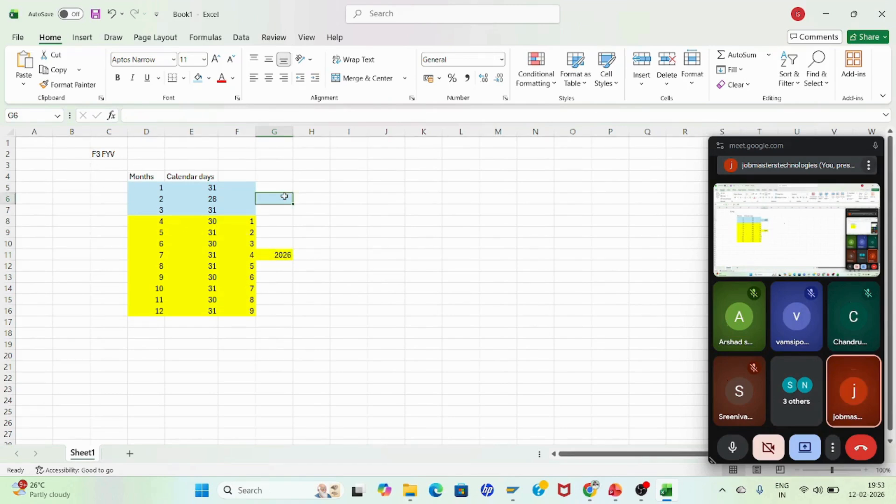
{"action": "left_click", "coordinate": [282, 253]}
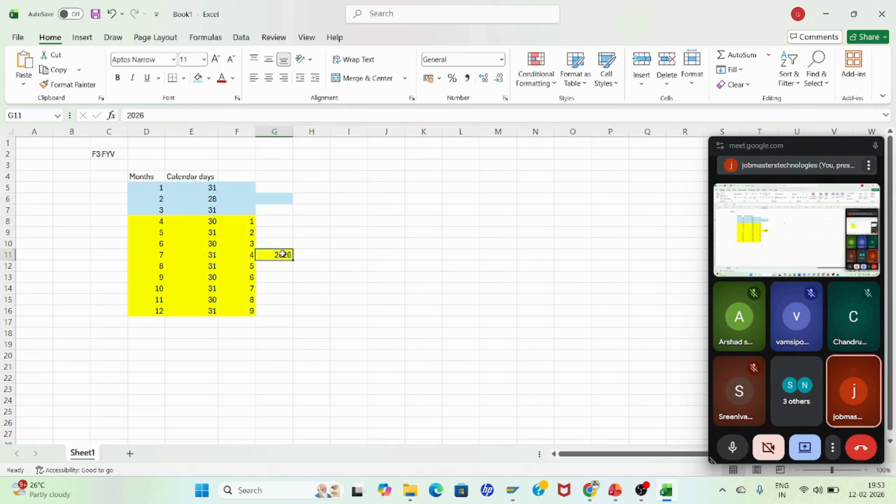
{"action": "key", "text": "Delete"}
Step: Enter 2027 in I6 and 2026 in I11
{"action": "left_click", "coordinate": [346, 198]}
{"action": "type", "text": "20"}
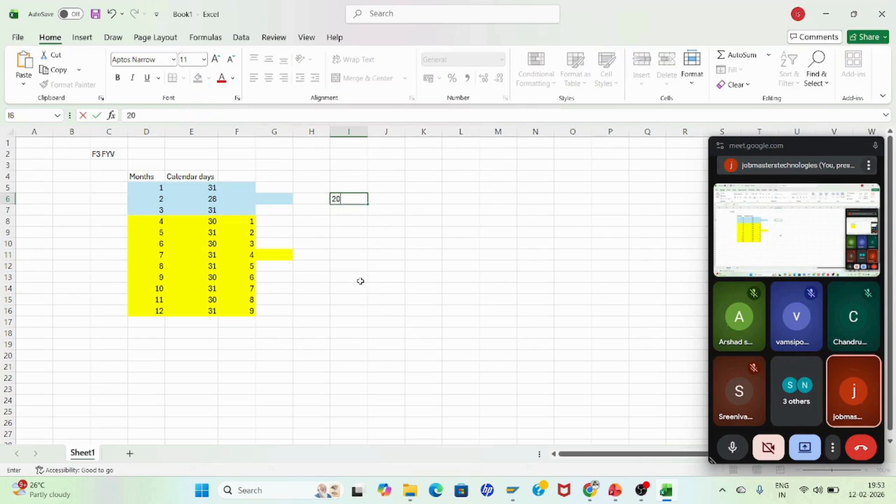
{"action": "key", "text": "Return"}
{"action": "key", "text": "Down"}
{"action": "key", "text": "Down"}
{"action": "key", "text": "Down"}
{"action": "key", "text": "Down"}
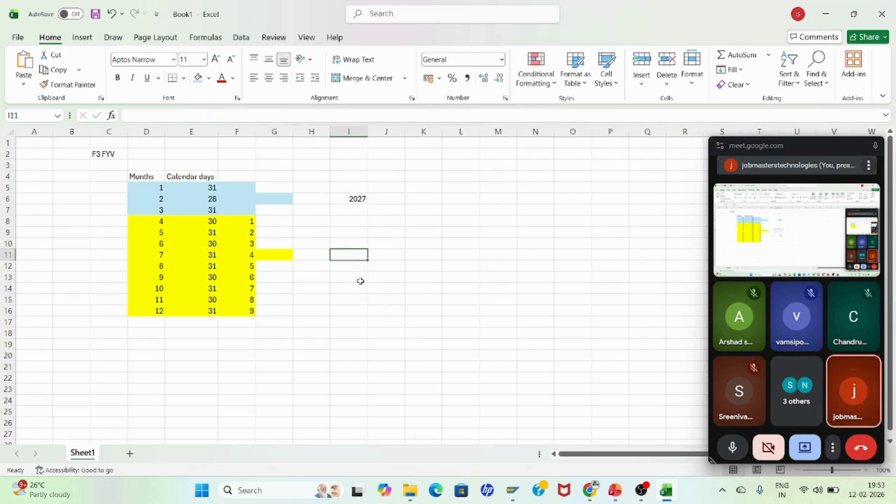
{"action": "type", "text": "2026"}
{"action": "left_click", "coordinate": [361, 283]}
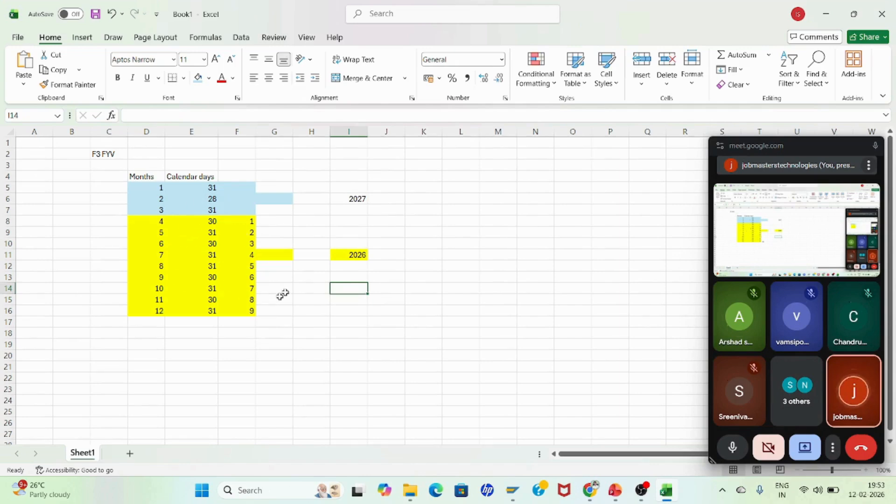
Step: Switch to the F3 periods table and scroll through its month-to-period entries
{"action": "key", "text": "alt+Tab"}
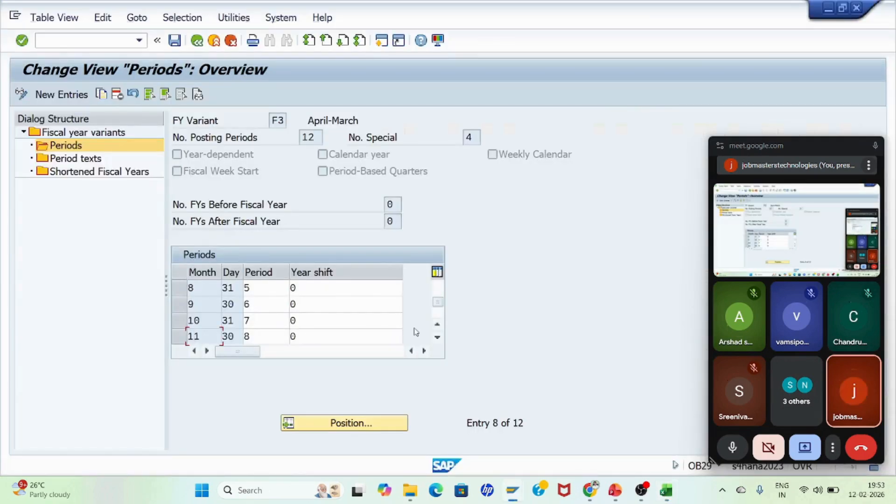
{"action": "scroll", "coordinate": [438, 294], "scroll_direction": "up", "scroll_amount": 3}
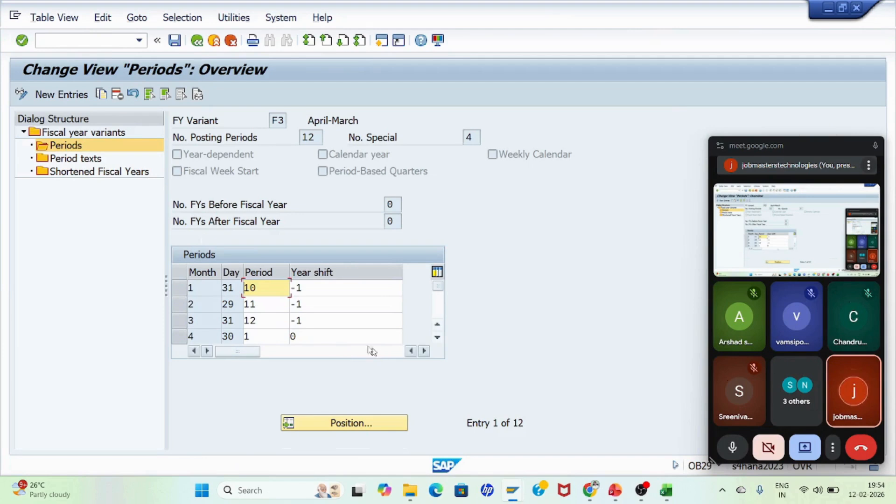
{"action": "left_click", "coordinate": [439, 341]}
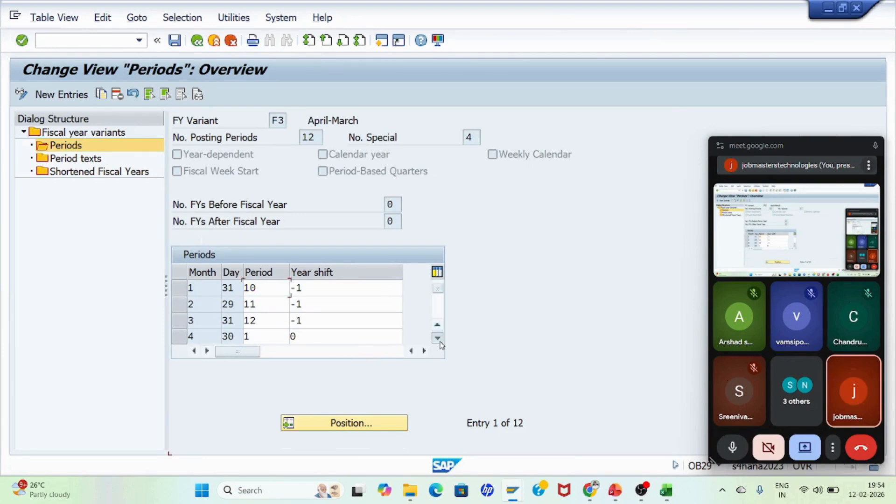
{"action": "left_click", "coordinate": [439, 341]}
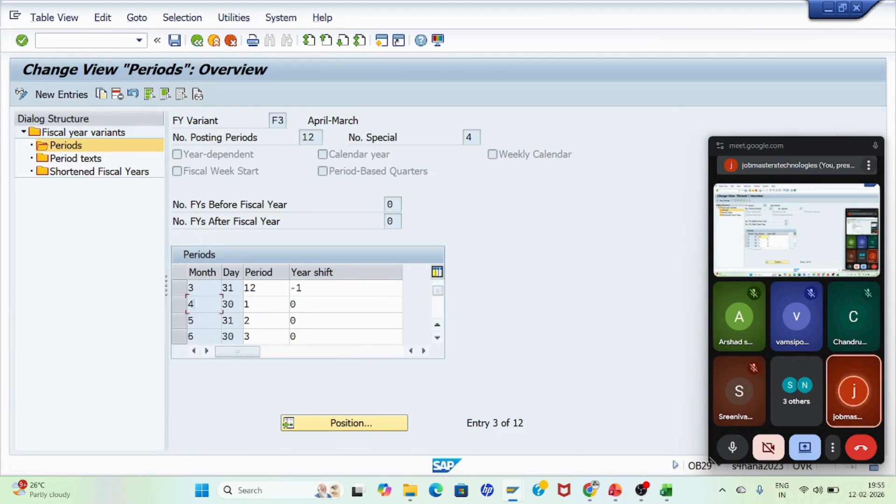
{"action": "left_click", "coordinate": [234, 304]}
{"action": "left_click", "coordinate": [666, 497]}
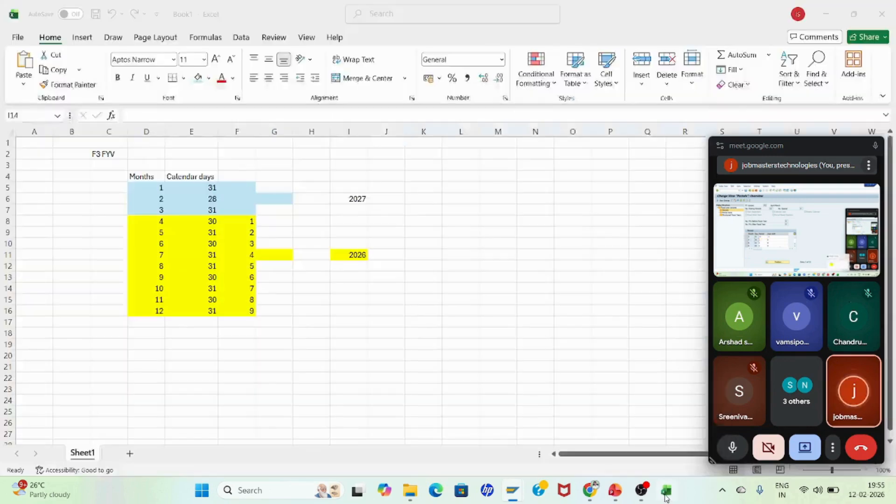
Step: Return to the F3 periods table and inspect the periods for months 4 to 6 and the year shift column
{"action": "left_click", "coordinate": [349, 288]}
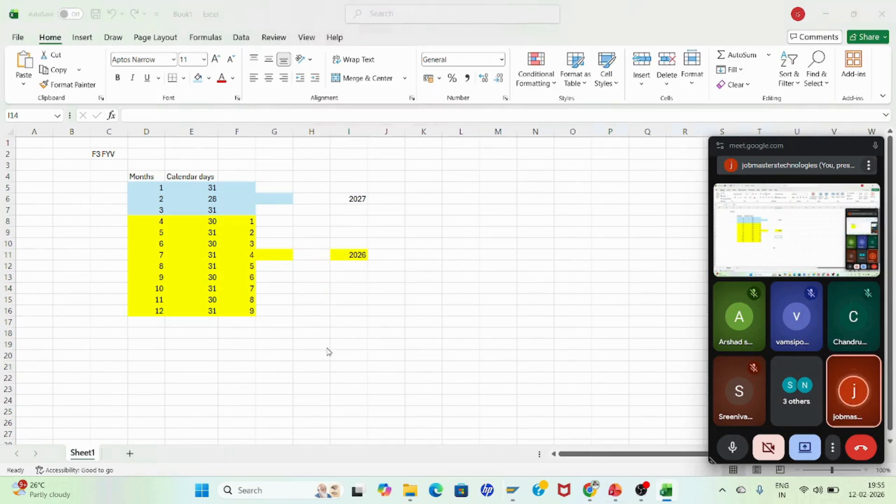
{"action": "key", "text": "alt+Tab"}
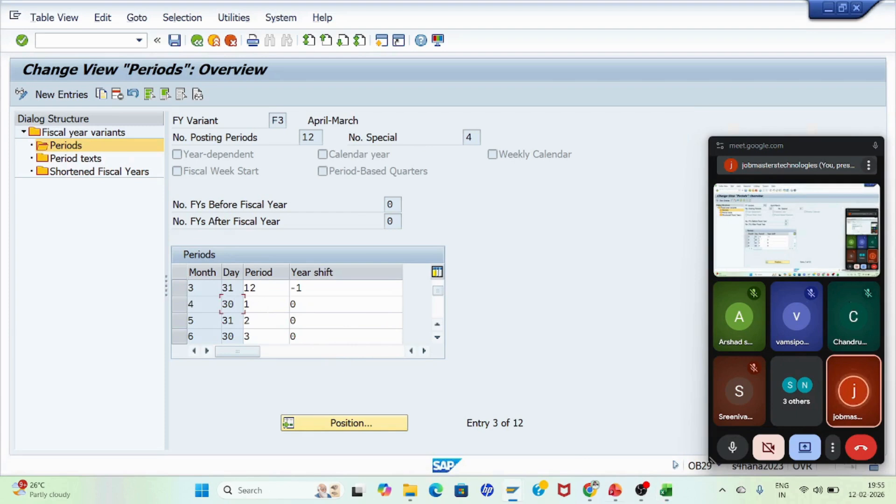
{"action": "left_click", "coordinate": [259, 305]}
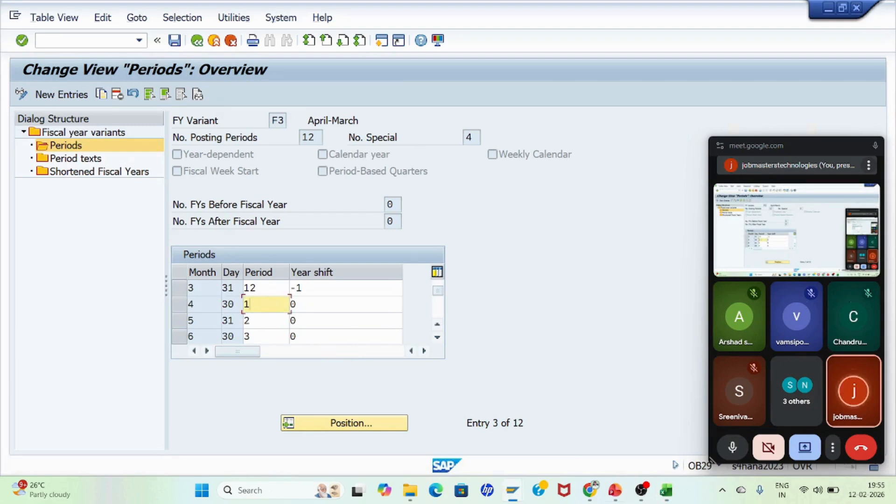
{"action": "left_click", "coordinate": [260, 322]}
{"action": "left_click", "coordinate": [260, 336]}
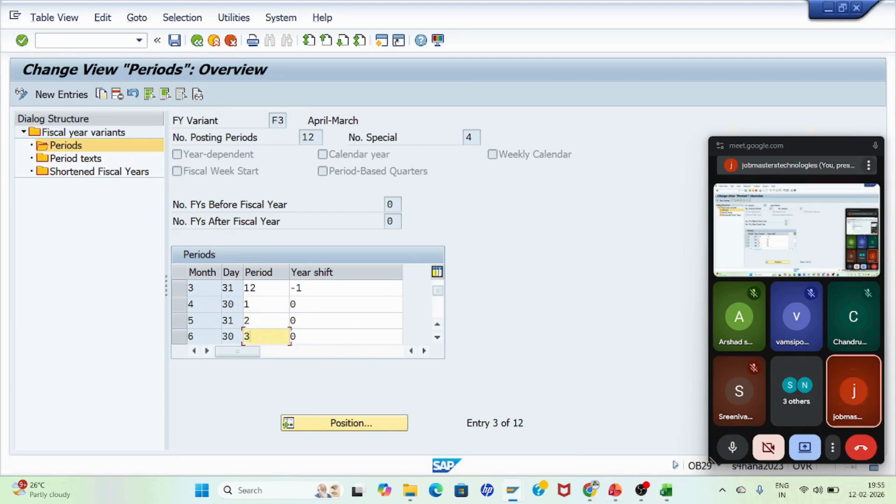
{"action": "left_click", "coordinate": [438, 325]}
{"action": "left_click", "coordinate": [438, 326]}
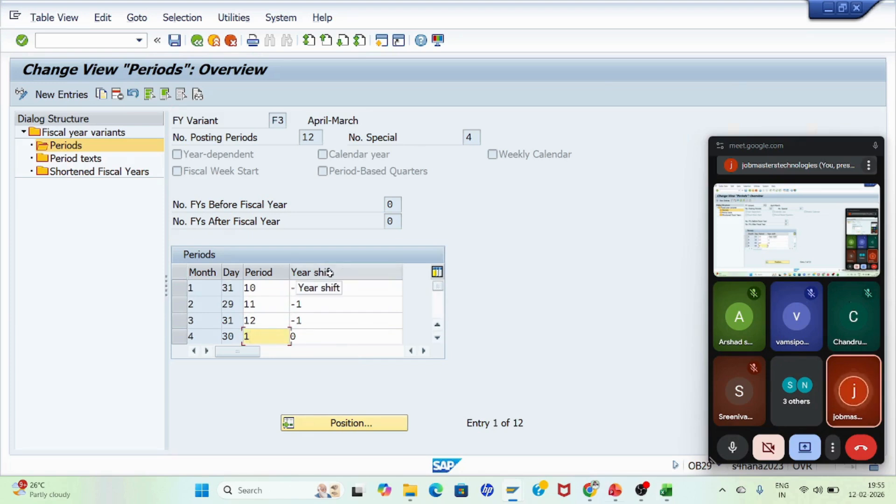
{"action": "key", "text": "alt+Tab"}
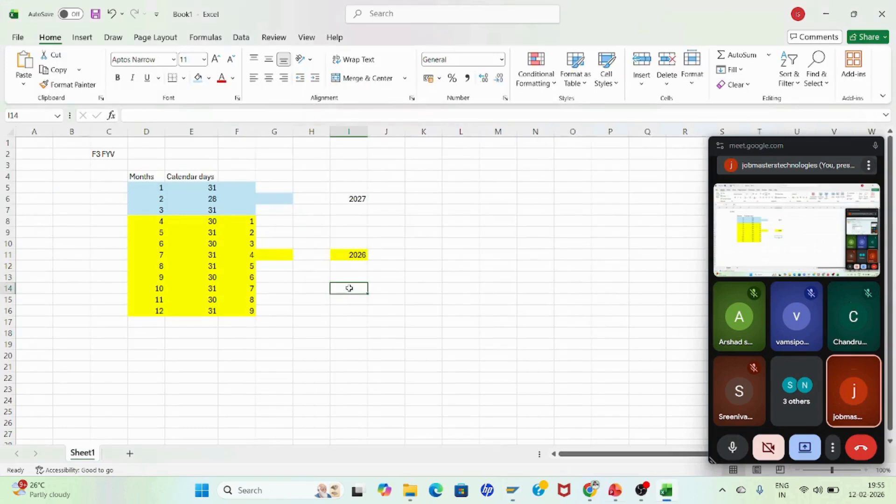
Step: Add the heading Year shift in G4
{"action": "left_click", "coordinate": [285, 188]}
{"action": "left_click", "coordinate": [283, 177]}
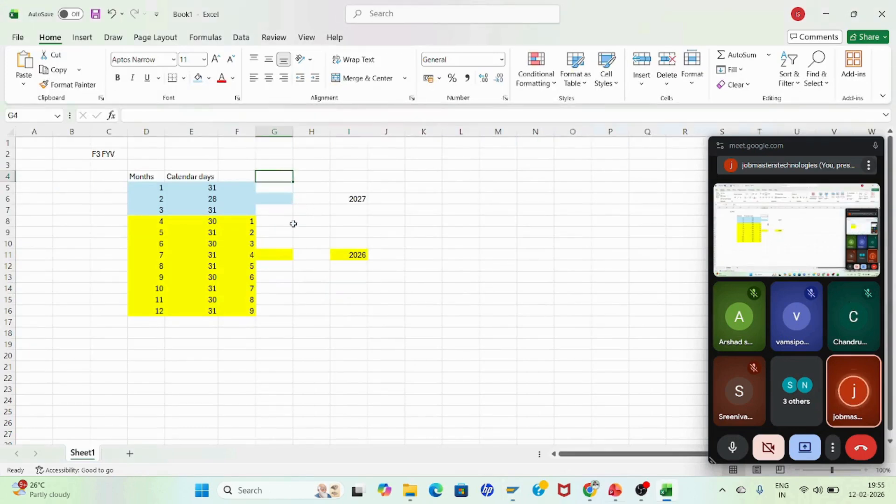
{"action": "type", "text": "Year shift"}
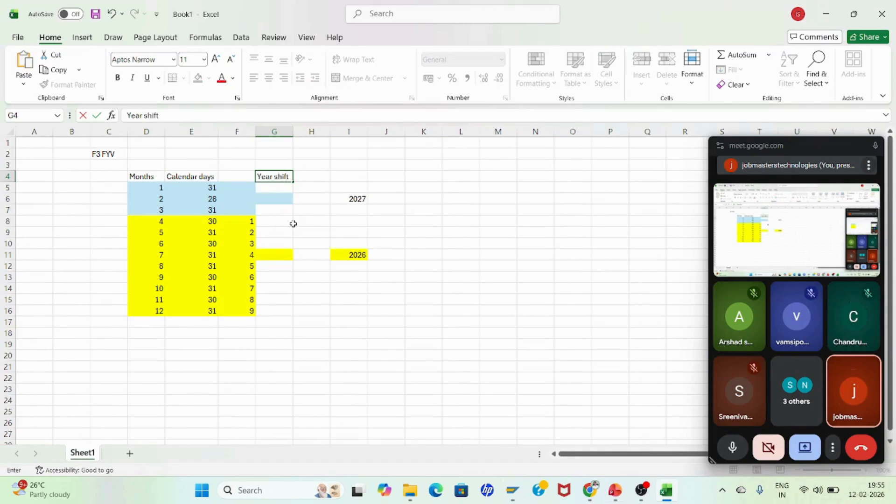
{"action": "key", "text": "Return"}
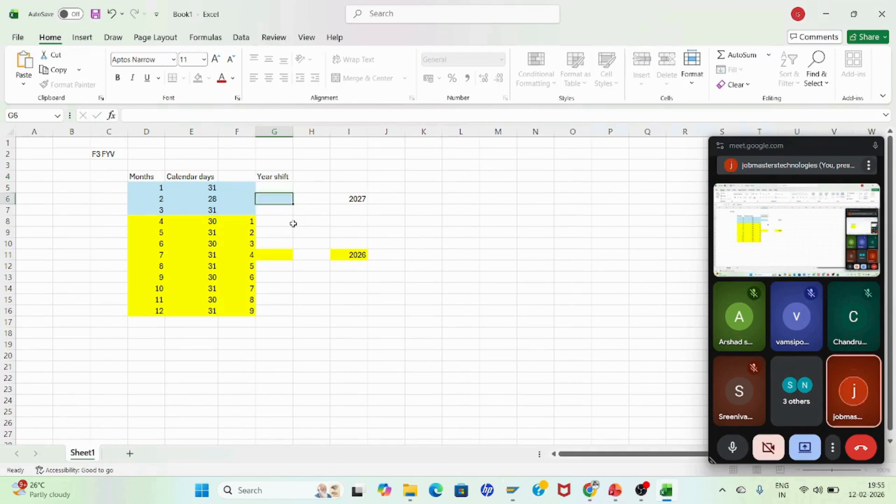
{"action": "left_click", "coordinate": [293, 224]}
{"action": "key", "text": "alt+Tab"}
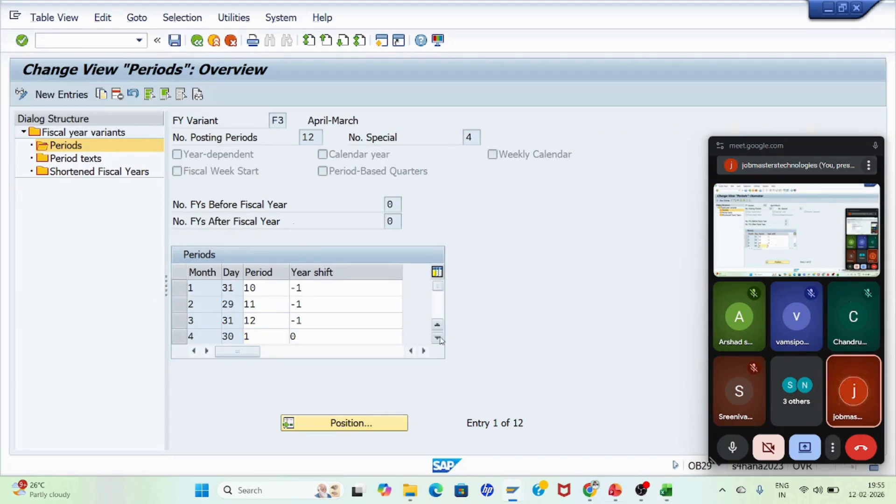
Step: Add the heading Periods in F4 of the sheet
{"action": "key", "text": "Down"}
{"action": "key", "text": "Down"}
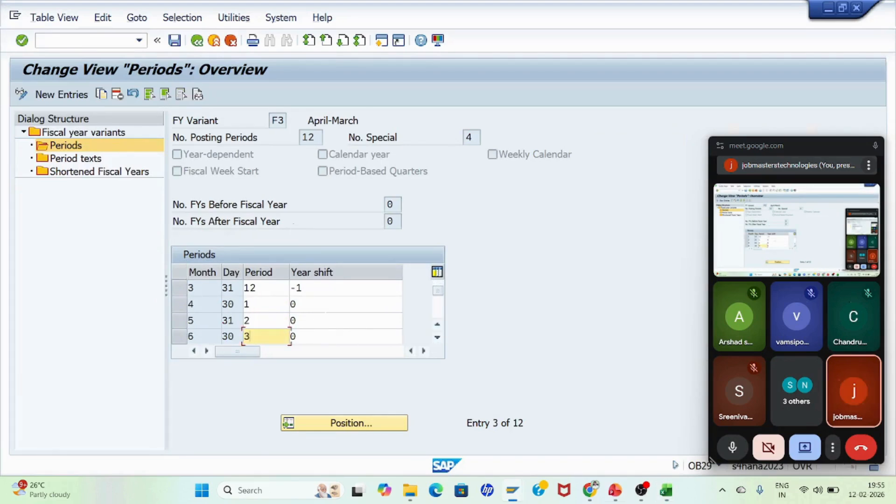
{"action": "key", "text": "alt+Tab"}
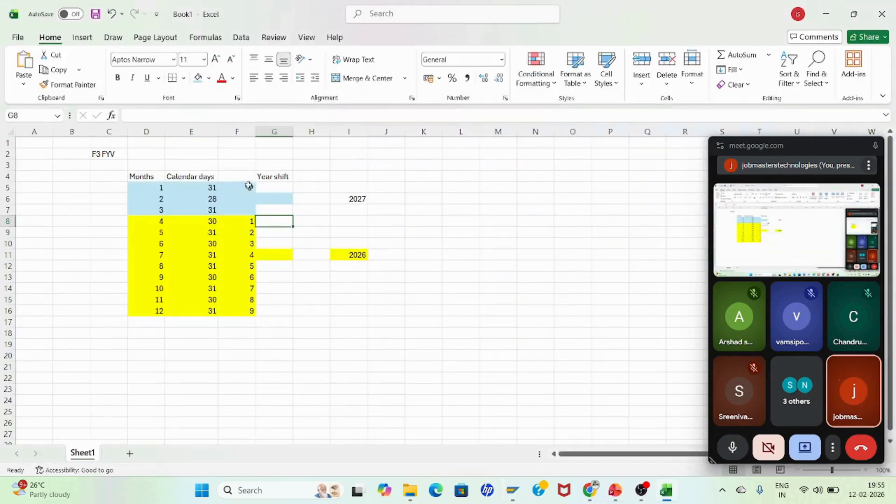
{"action": "left_click", "coordinate": [233, 177]}
{"action": "type", "text": "Perio"}
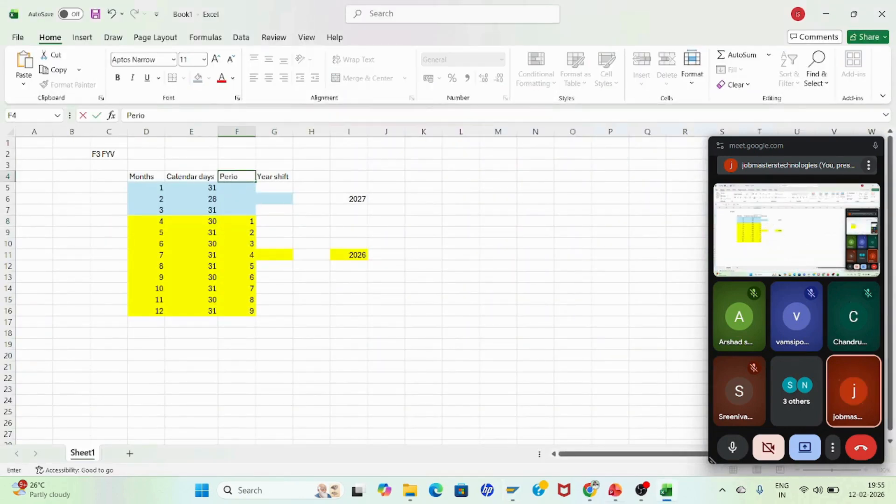
{"action": "type", "text": "ds"}
{"action": "key", "text": "Return"}
Step: Enter a year shift of 0 in G8 and G9 and fill it down to G16 for months 4 to 12
{"action": "key", "text": "Down"}
{"action": "key", "text": "Down"}
{"action": "key", "text": "Down"}
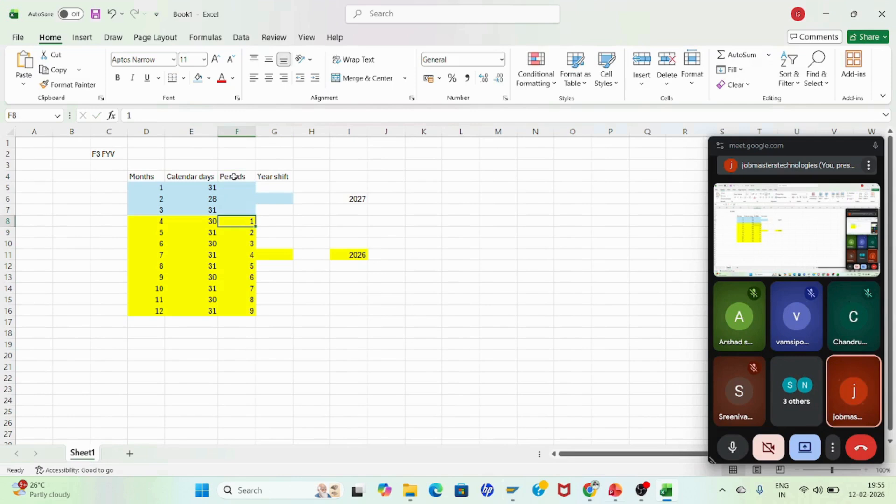
{"action": "left_click", "coordinate": [282, 189]}
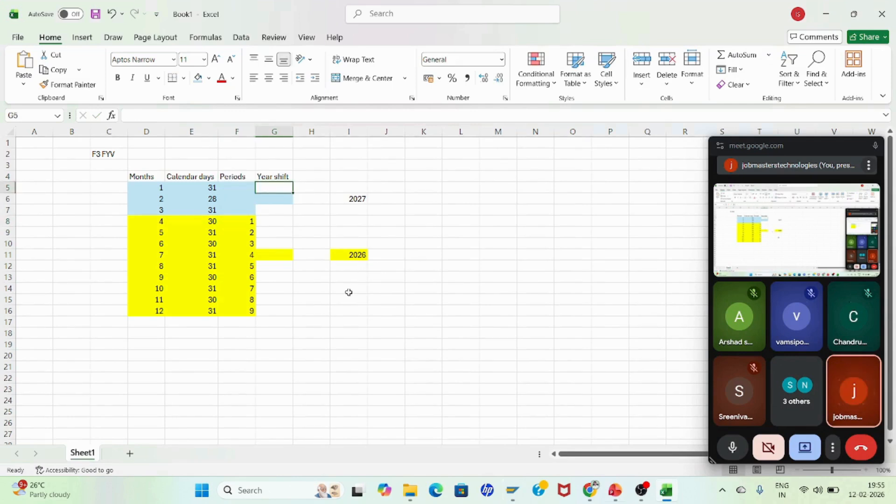
{"action": "left_click", "coordinate": [357, 254]}
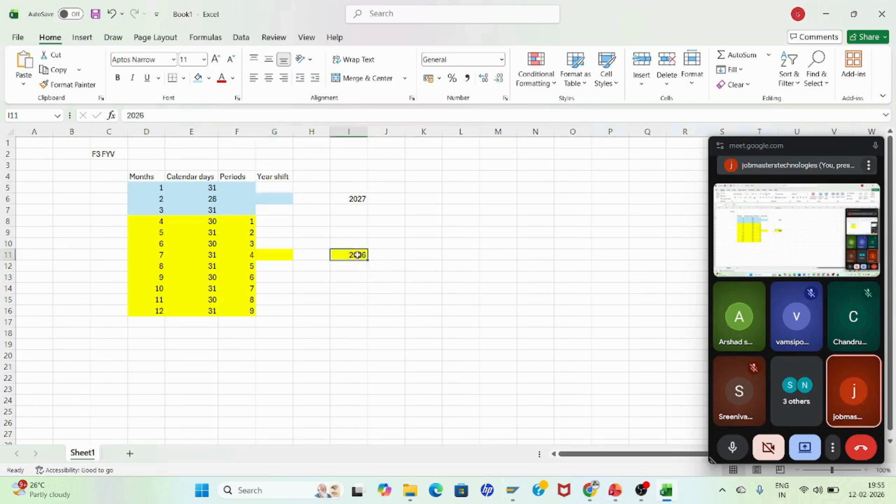
{"action": "left_click", "coordinate": [279, 220]}
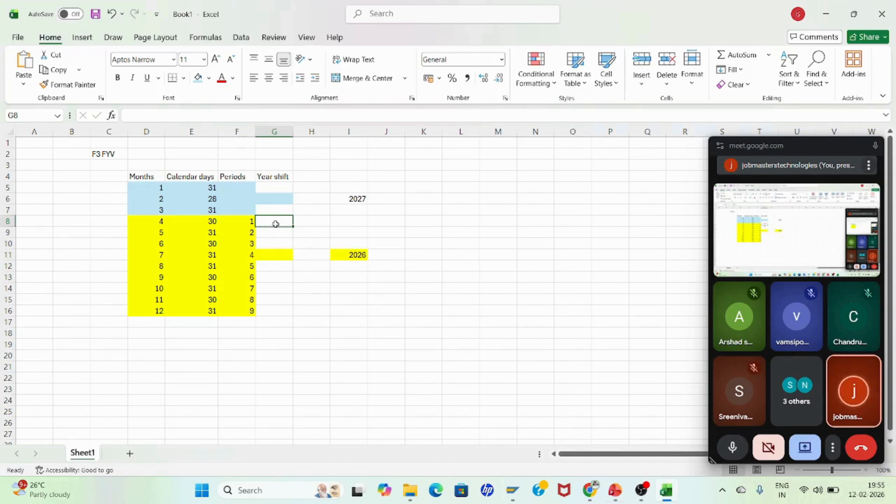
{"action": "type", "text": "0"}
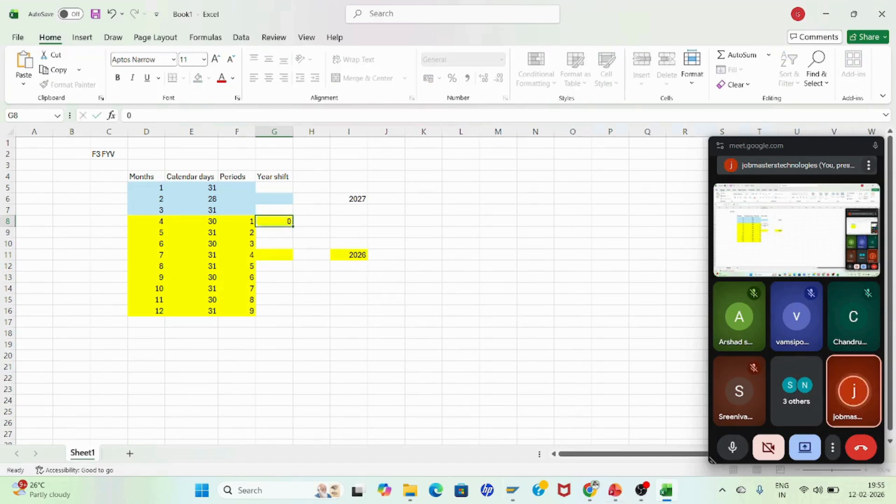
{"action": "key", "text": "Return"}
{"action": "type", "text": "0"}
{"action": "key", "text": "Return"}
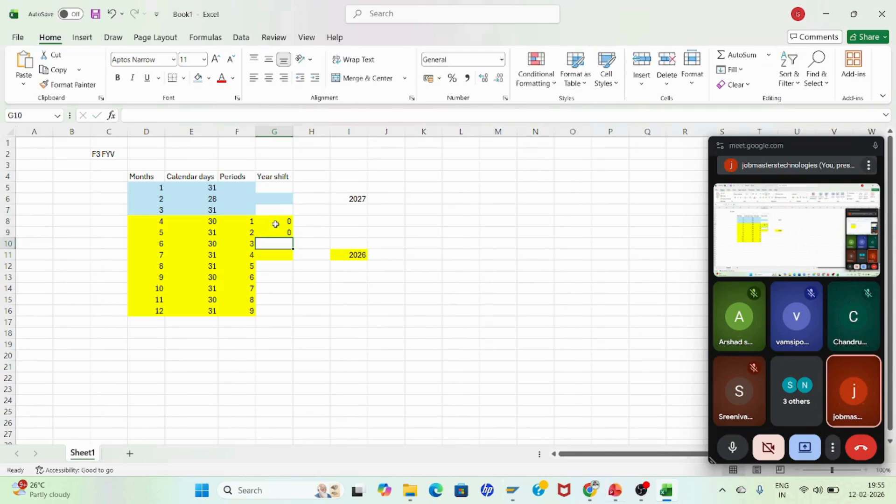
{"action": "left_click", "coordinate": [286, 223]}
{"action": "left_click_drag", "start_coordinate": [286, 222], "coordinate": [289, 236]}
{"action": "double_click", "coordinate": [291, 236]}
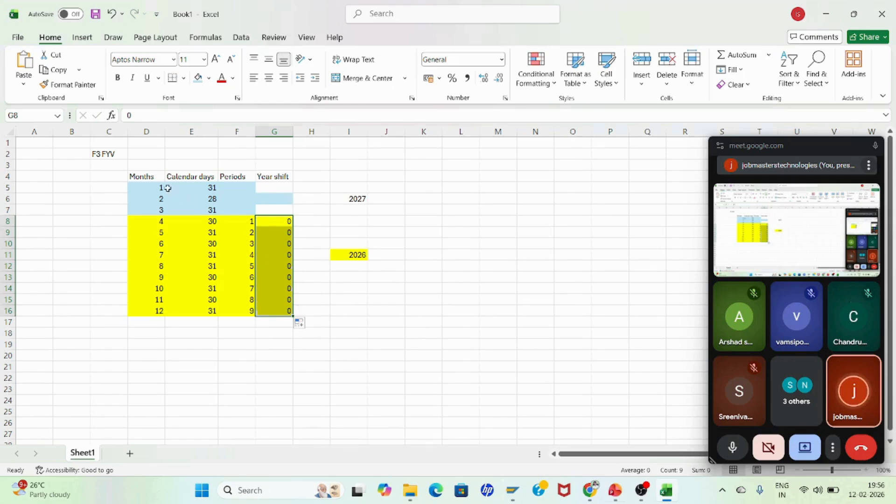
Step: Enter a year shift of -1 in G5 to G7 for months 1 to 3
{"action": "left_click", "coordinate": [353, 199]}
{"action": "left_click", "coordinate": [157, 201]}
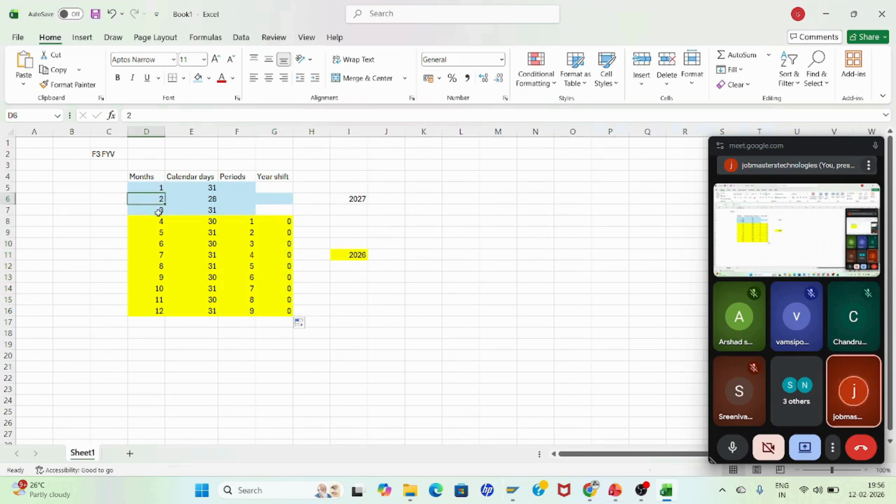
{"action": "left_click", "coordinate": [159, 213]}
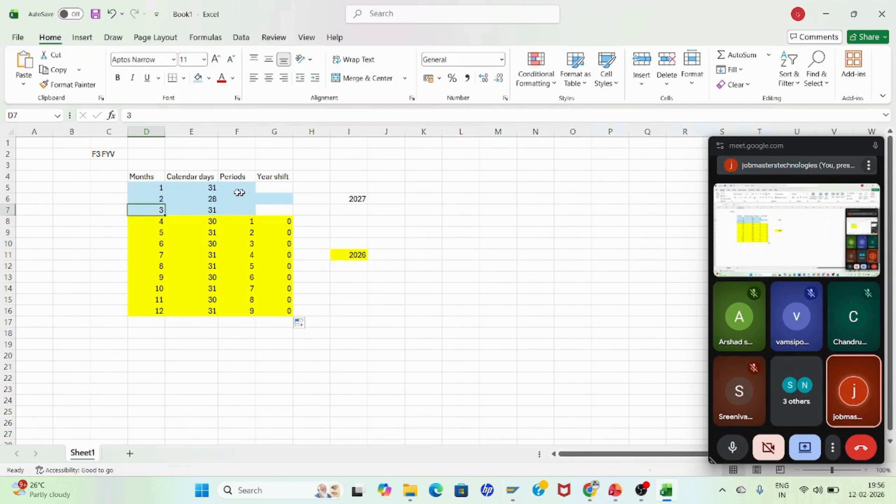
{"action": "left_click", "coordinate": [280, 188]}
{"action": "type", "text": "-1"}
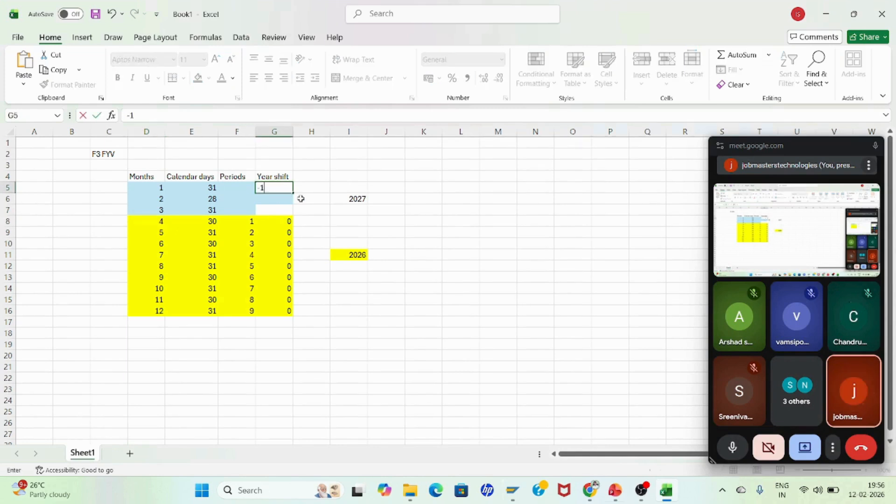
{"action": "key", "text": "Return"}
{"action": "type", "text": "-1"}
{"action": "key", "text": "Return"}
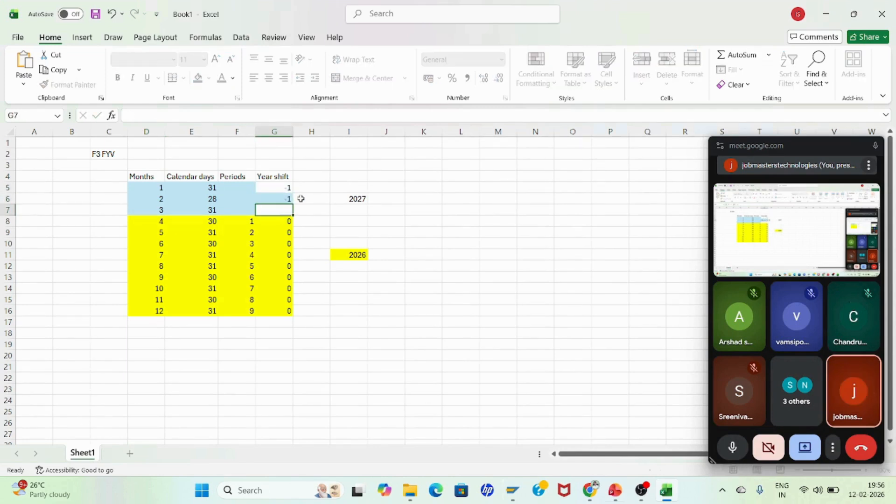
{"action": "type", "text": "-1"}
{"action": "key", "text": "Return"}
{"action": "key", "text": "Return"}
{"action": "key", "text": "Return"}
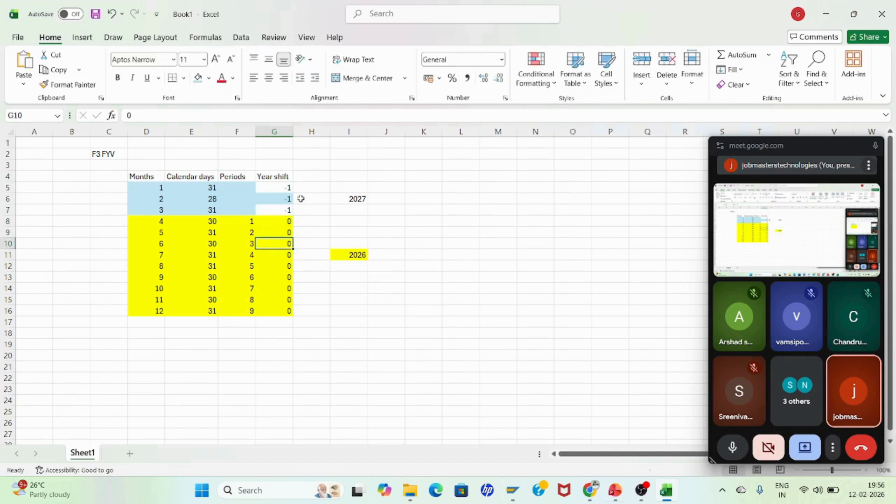
Step: Enter the formula =2026-2027 in L11 to show the year difference
{"action": "left_click", "coordinate": [420, 264]}
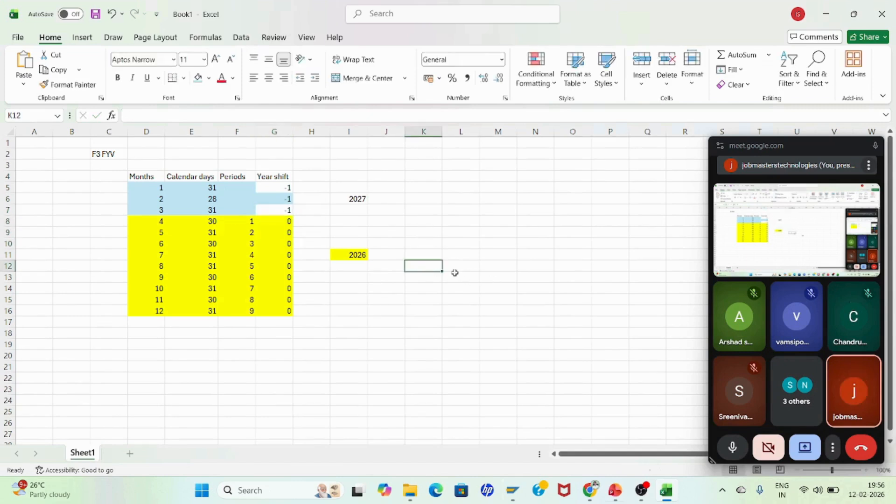
{"action": "left_click", "coordinate": [467, 255]}
{"action": "type", "text": "20"}
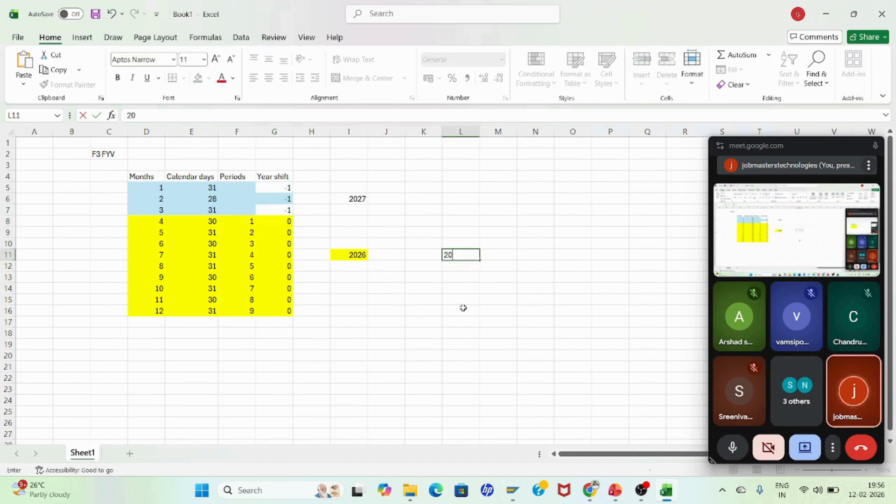
{"action": "type", "text": "26-2027"}
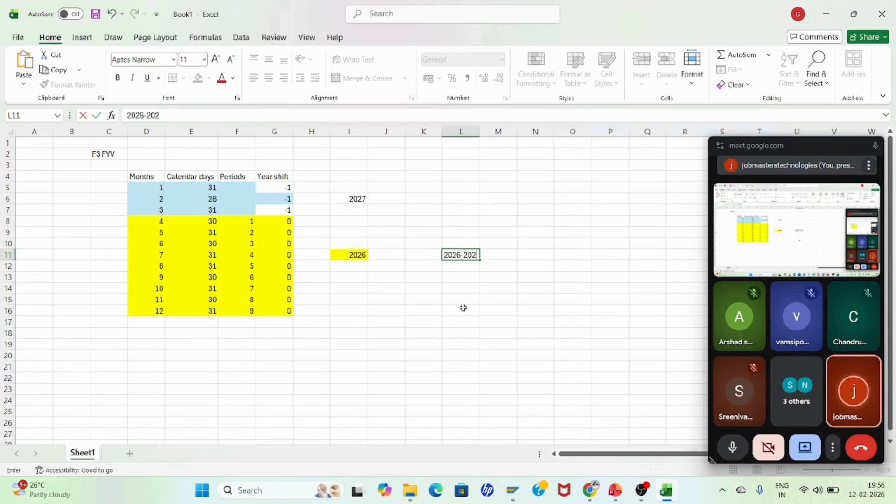
{"action": "left_click", "coordinate": [127, 115]}
{"action": "type", "text": "="}
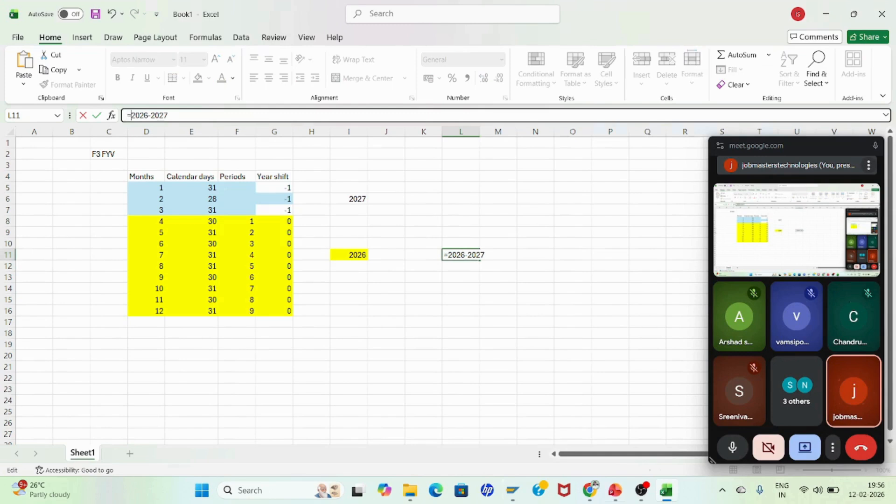
{"action": "key", "text": "Return"}
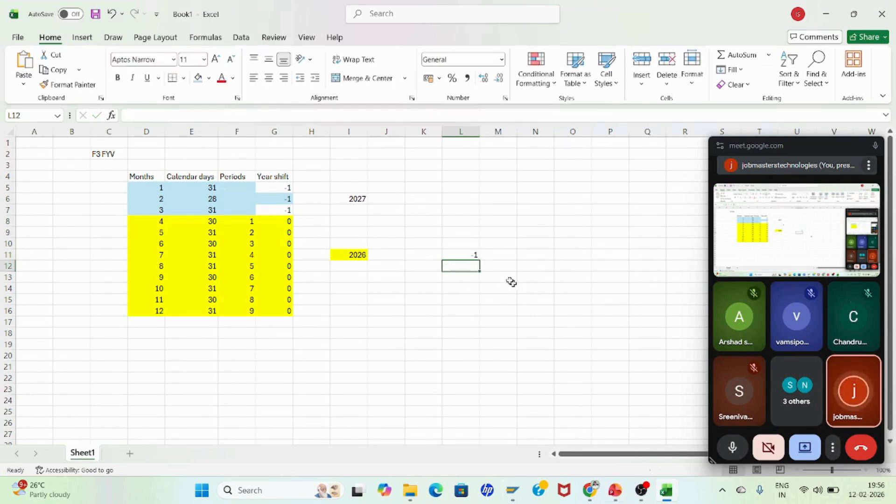
Step: Enter periods 10, 11 and 12 in F5 to F7 for months 1 to 3
{"action": "left_click", "coordinate": [474, 254]}
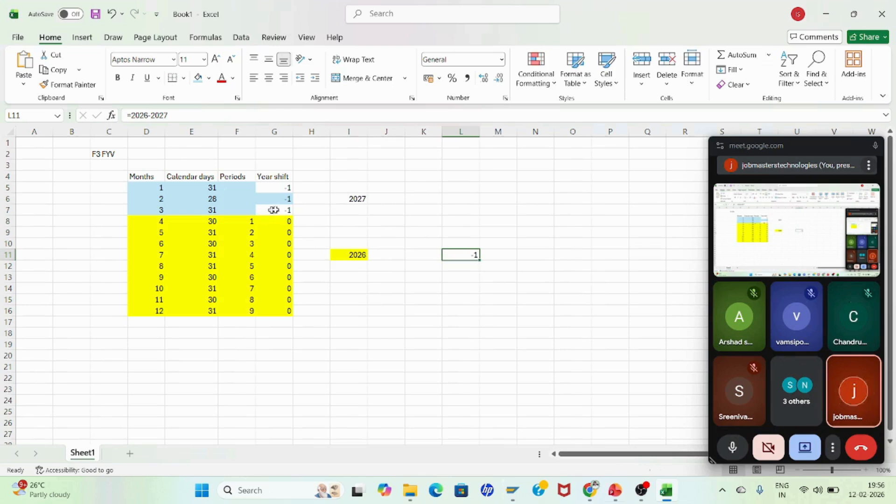
{"action": "left_click", "coordinate": [283, 186]}
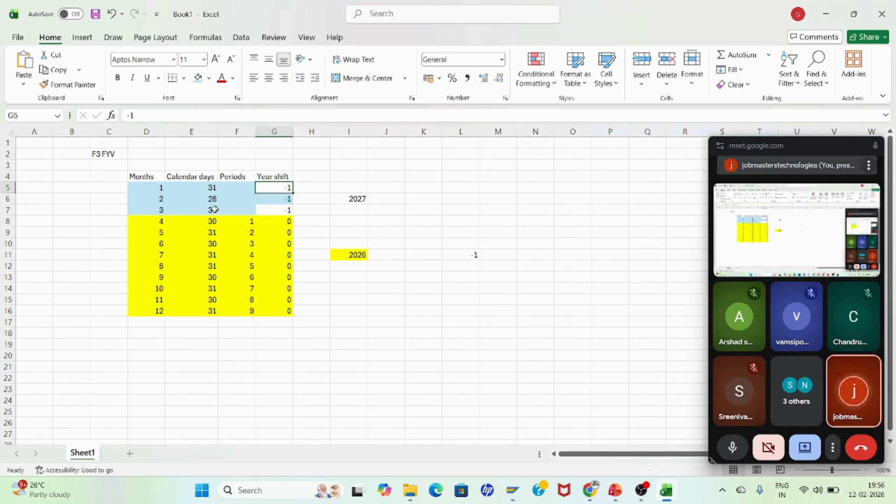
{"action": "left_click", "coordinate": [356, 199]}
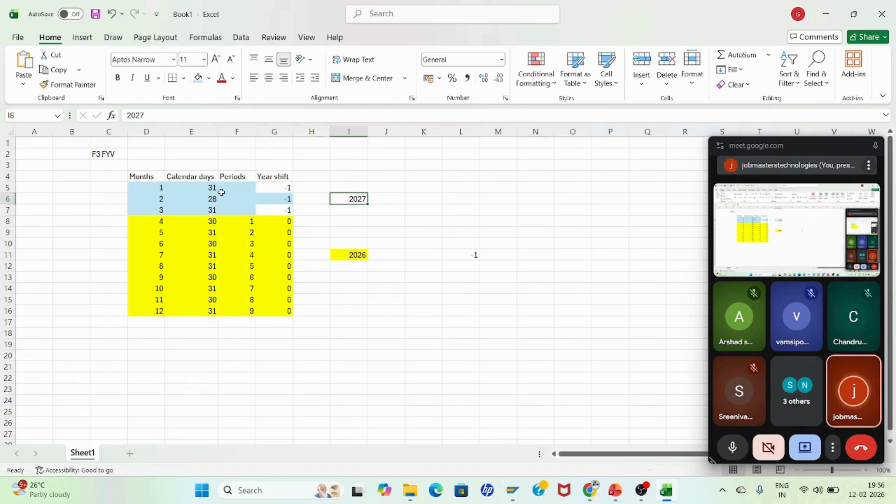
{"action": "left_click", "coordinate": [363, 255]}
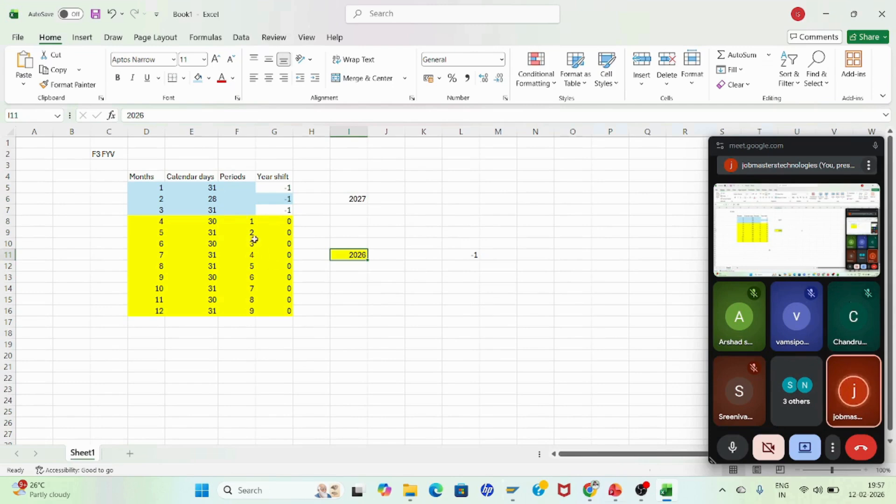
{"action": "left_click", "coordinate": [244, 191]}
{"action": "type", "text": "10"}
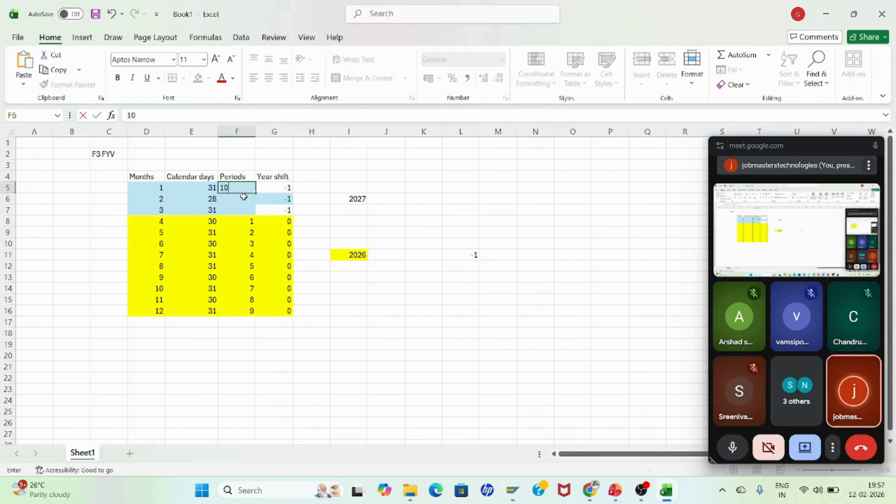
{"action": "key", "text": "Return"}
{"action": "type", "text": "11"}
{"action": "key", "text": "Return"}
{"action": "type", "text": "12"}
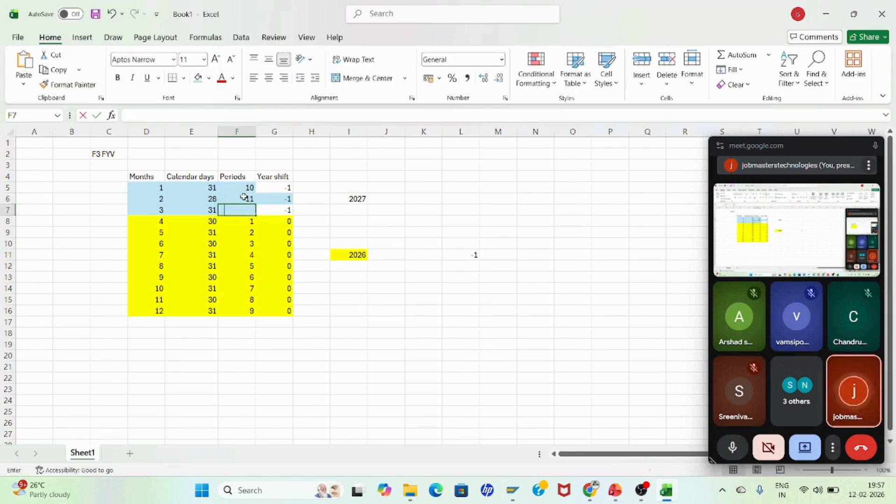
{"action": "key", "text": "Return"}
{"action": "key", "text": "Return"}
{"action": "key", "text": "Return"}
{"action": "key", "text": "Return"}
{"action": "key", "text": "Return"}
{"action": "key", "text": "Return"}
{"action": "key", "text": "Return"}
{"action": "key", "text": "Return"}
{"action": "key", "text": "Return"}
{"action": "key", "text": "Return"}
{"action": "key", "text": "Return"}
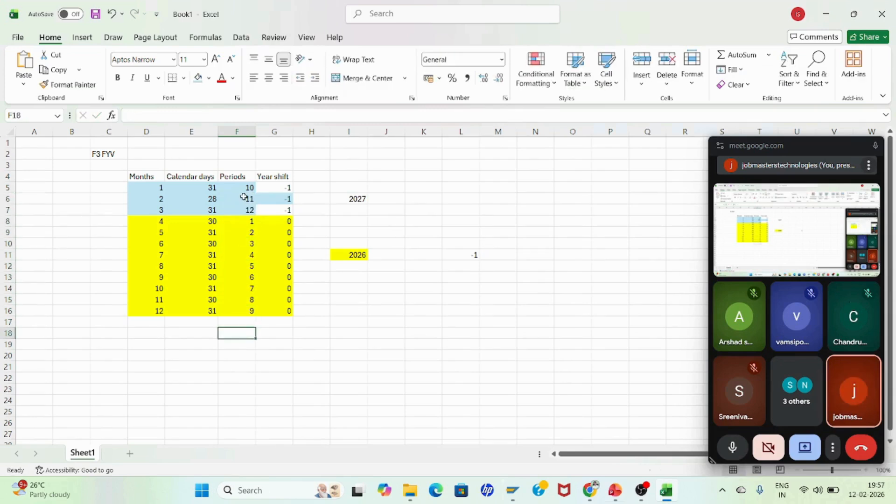
Step: Compare the sheet with the F3 periods table, scrolling back to its first entries
{"action": "left_click", "coordinate": [400, 341]}
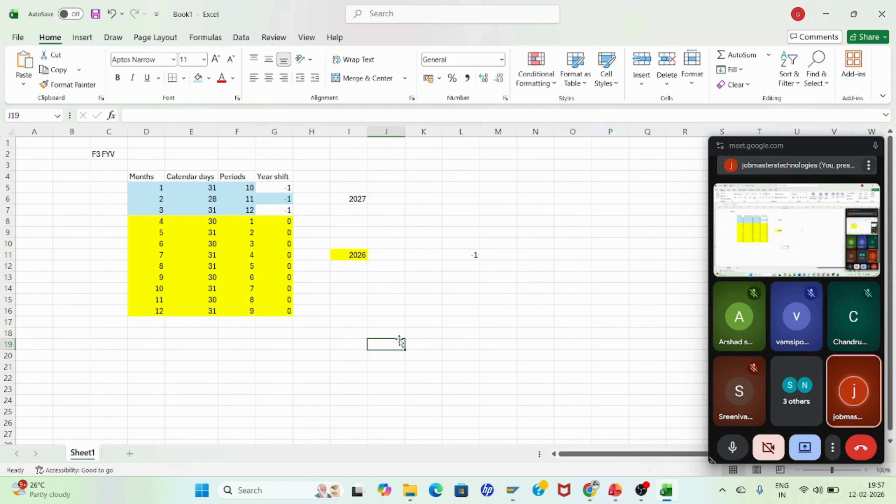
{"action": "key", "text": "alt+Tab"}
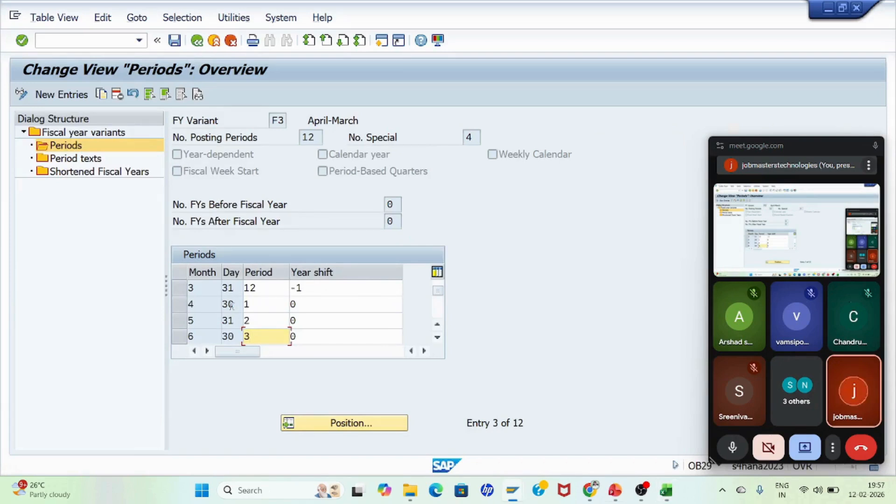
{"action": "key", "text": "alt+Tab"}
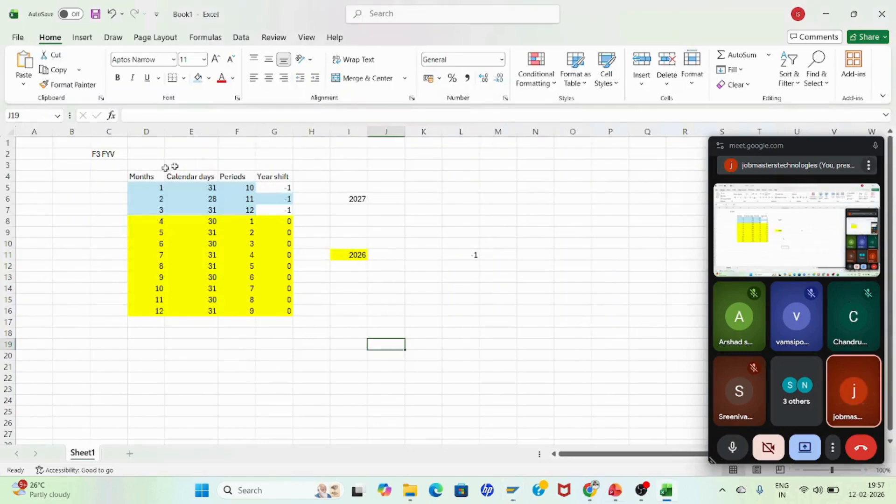
{"action": "key", "text": "alt+Tab"}
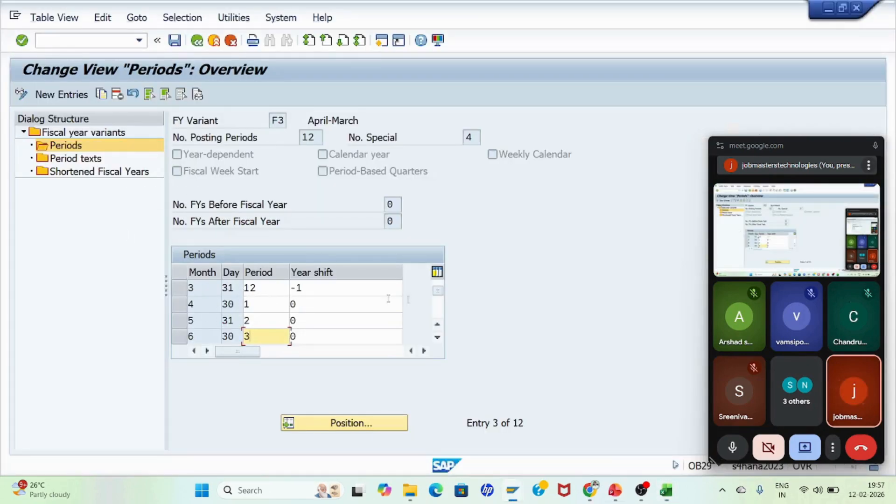
{"action": "left_click", "coordinate": [438, 325]}
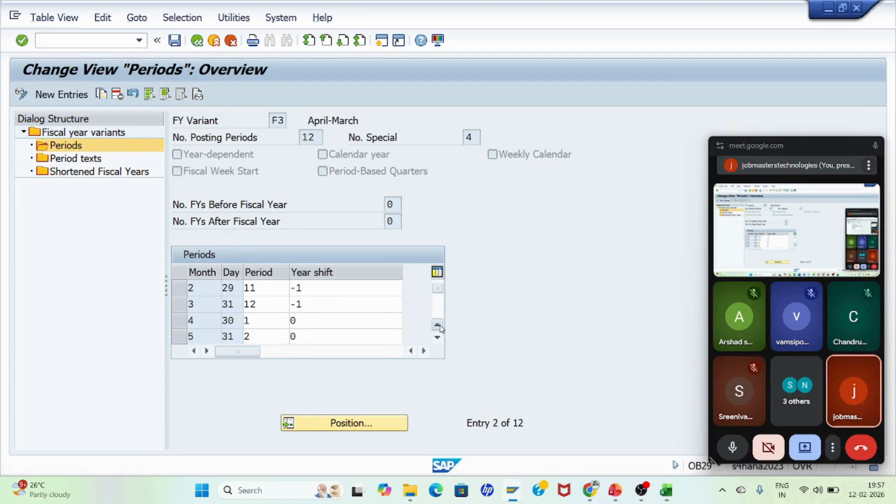
{"action": "left_click", "coordinate": [438, 324]}
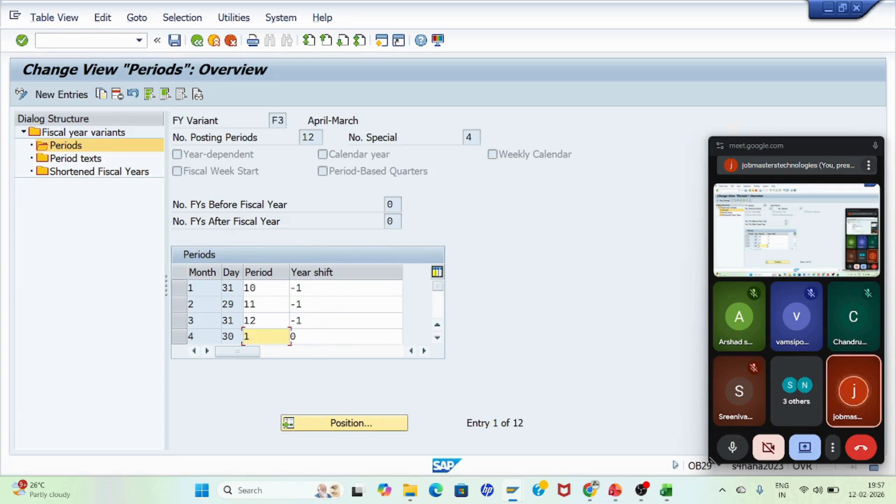
Step: Return to the variant list, locate variant K4 and try to open its periods, dismissing the information notice
{"action": "left_click", "coordinate": [197, 42]}
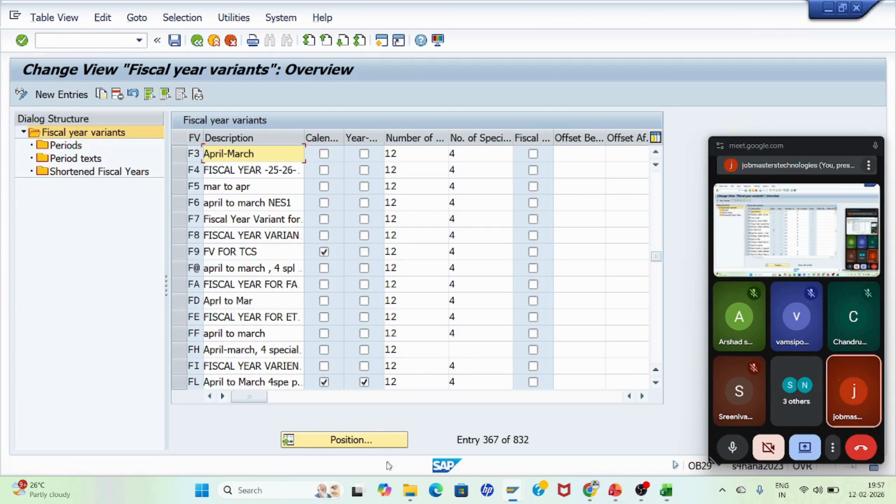
{"action": "left_click", "coordinate": [346, 440]}
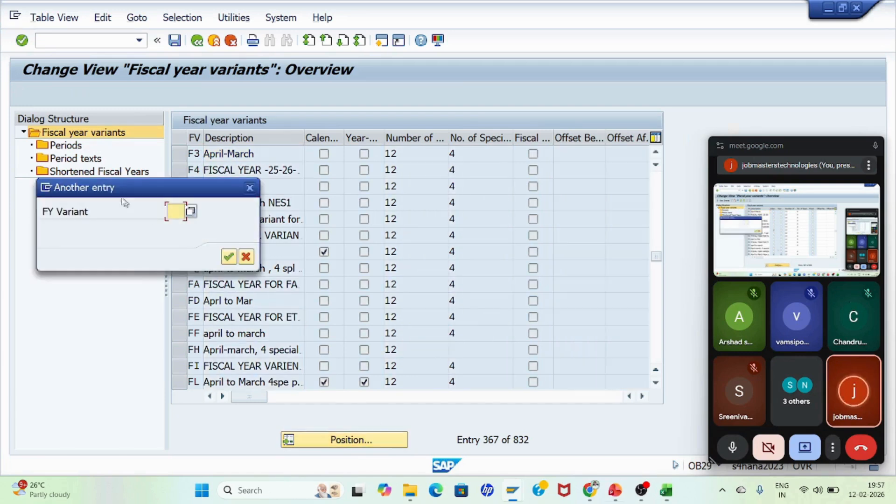
{"action": "type", "text": "K"}
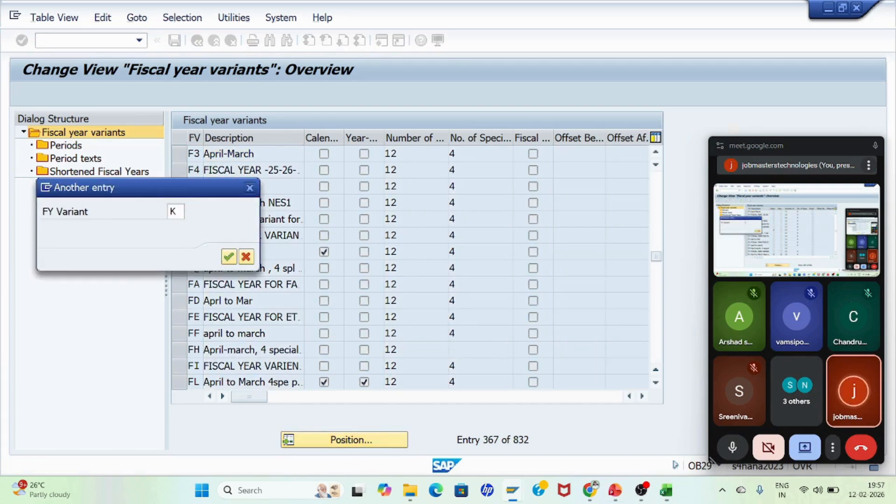
{"action": "type", "text": "$"}
{"action": "type", "text": "4"}
{"action": "key", "text": "Return"}
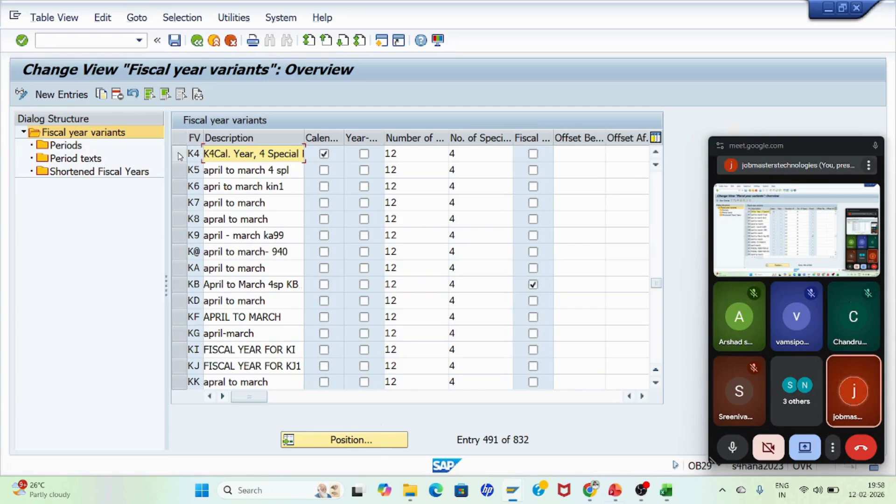
{"action": "left_click", "coordinate": [182, 155]}
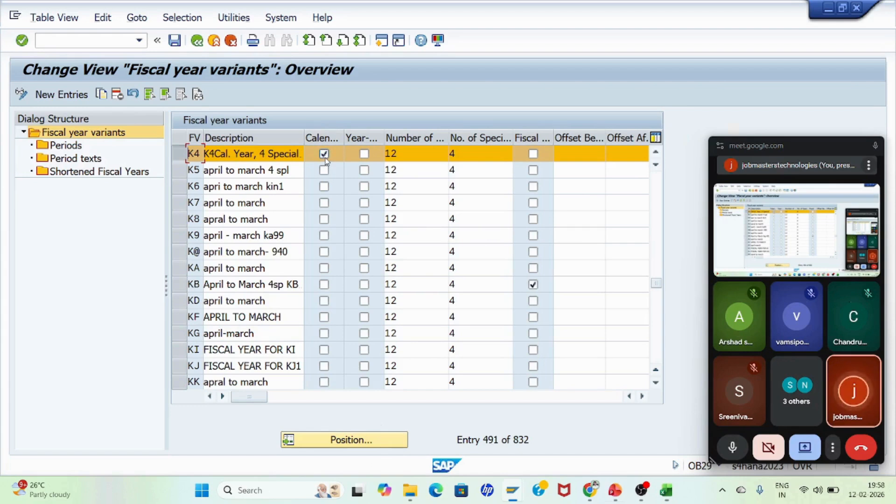
{"action": "double_click", "coordinate": [70, 146]}
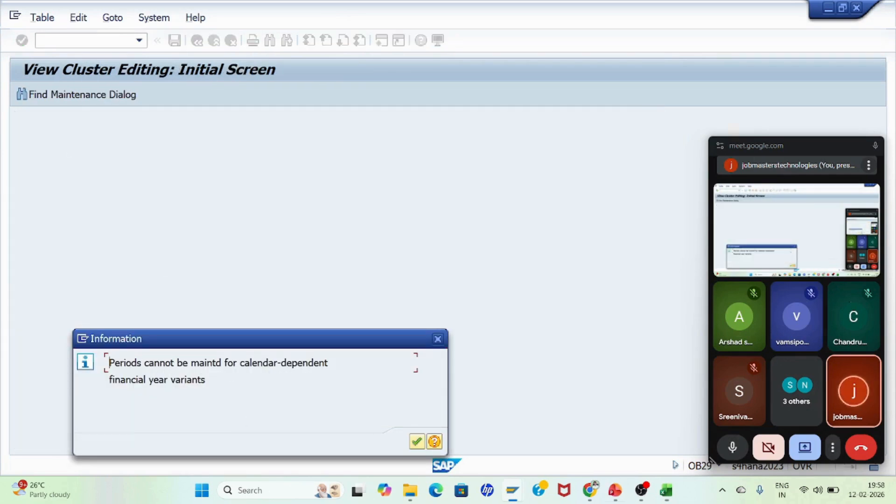
{"action": "left_click", "coordinate": [417, 441]}
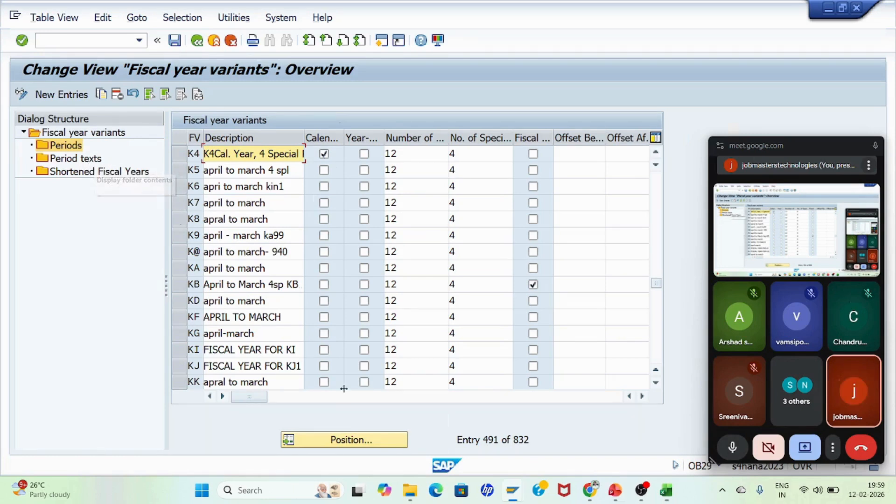
Step: Locate variant F3, open its period texts, and go back to the customizing menu
{"action": "left_click", "coordinate": [341, 440]}
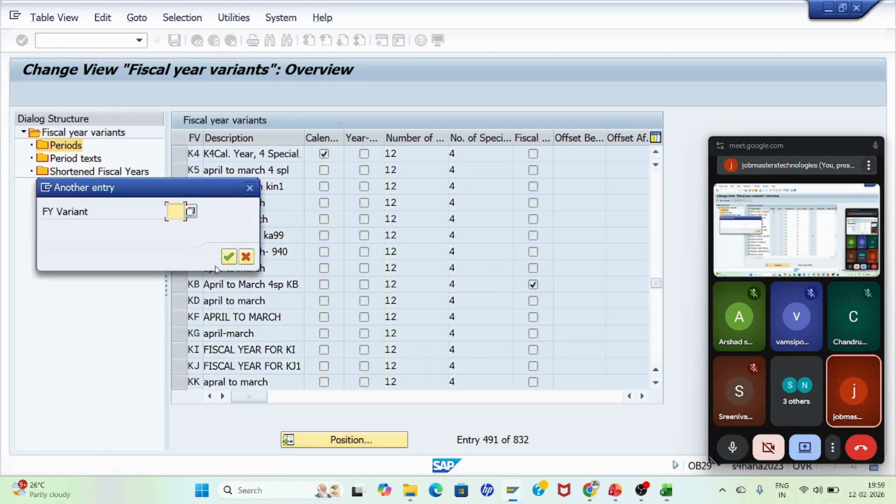
{"action": "type", "text": "K4"}
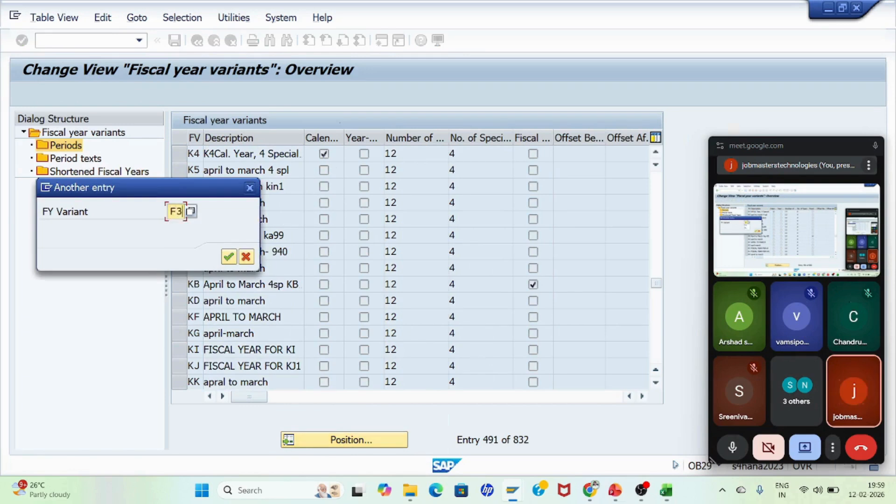
{"action": "key", "text": "Return"}
{"action": "left_click", "coordinate": [181, 155]}
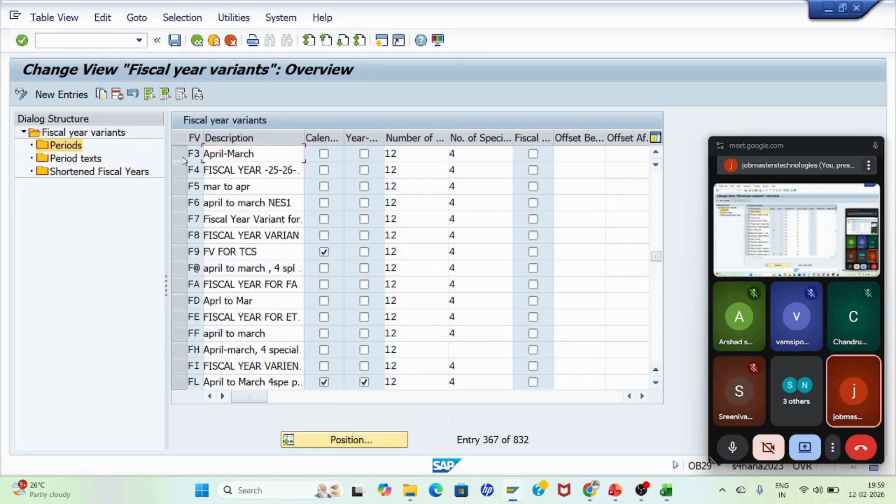
{"action": "double_click", "coordinate": [75, 158]}
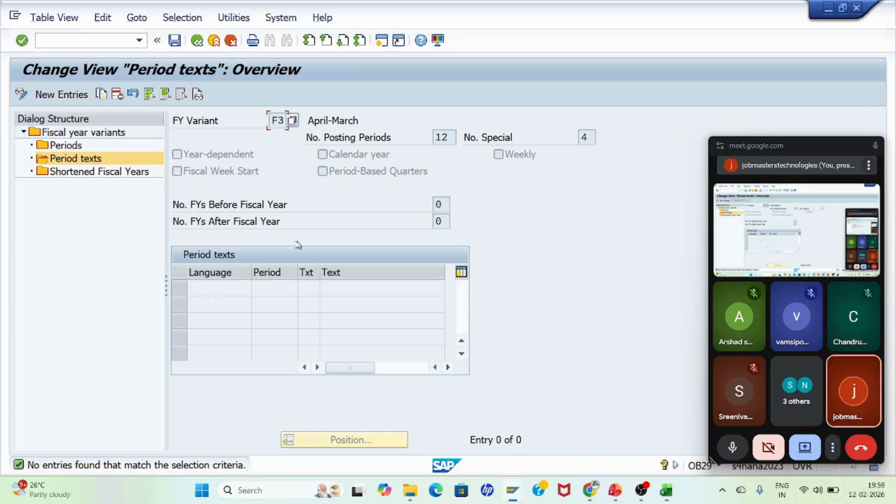
{"action": "left_click", "coordinate": [195, 45]}
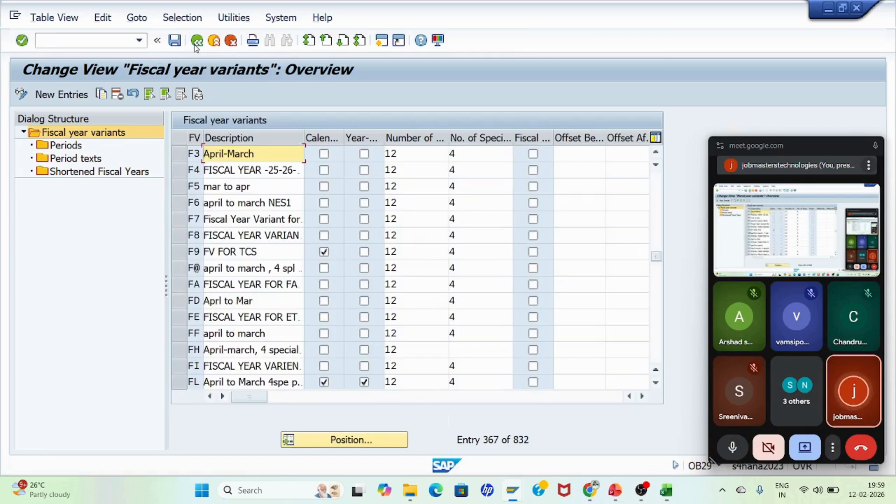
{"action": "left_click", "coordinate": [195, 45]}
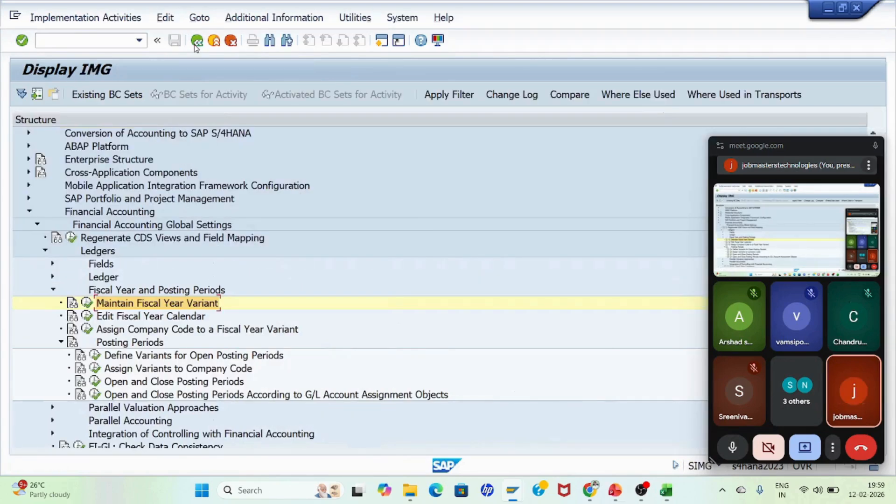
Step: Switch to the presentation to check the slide listing the enterprise-structure transaction codes, then return to SAP
{"action": "left_click", "coordinate": [126, 334]}
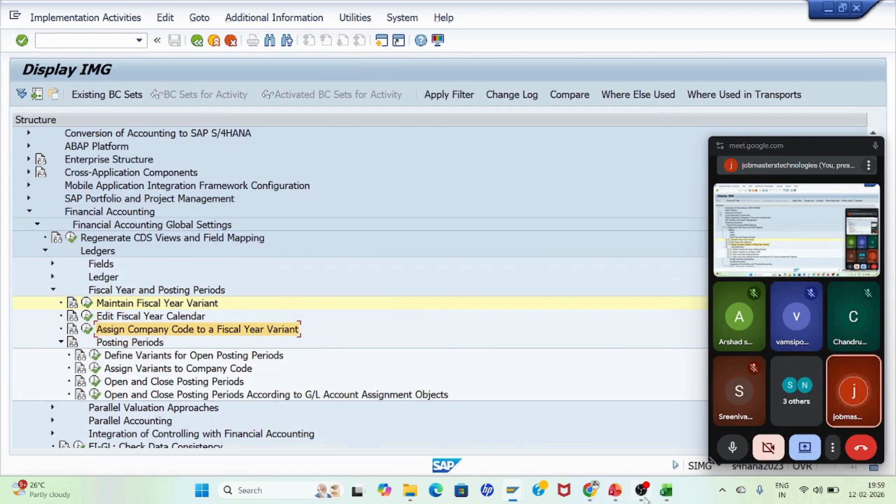
{"action": "left_click", "coordinate": [616, 492]}
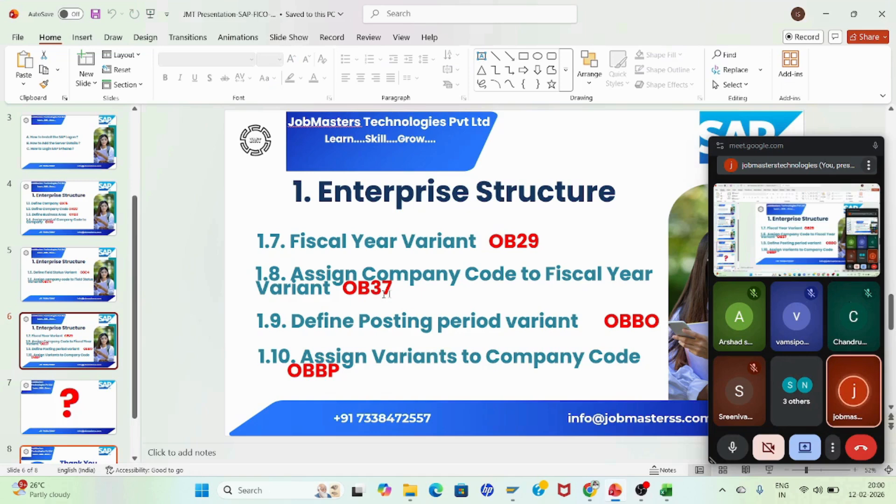
{"action": "key", "text": "alt+Tab"}
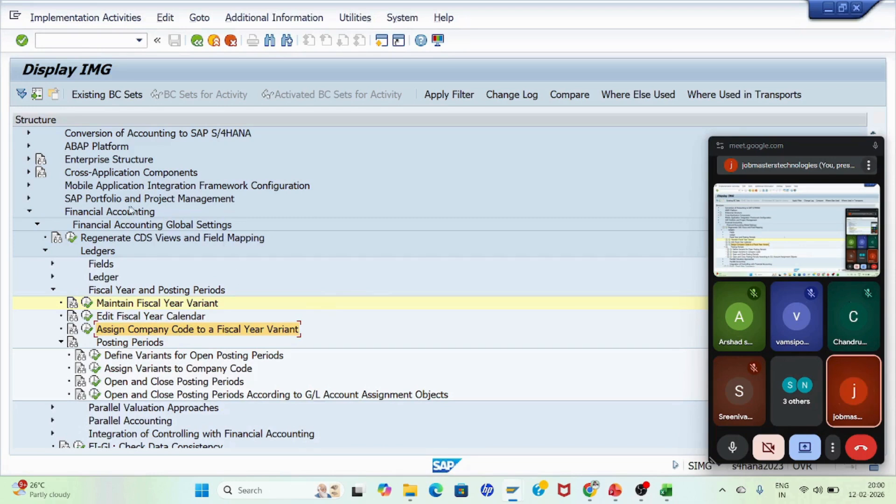
Step: Open the Assign Company Code to a Fiscal Year Variant activity under Fiscal Year and Posting Periods
{"action": "left_click", "coordinate": [116, 213]}
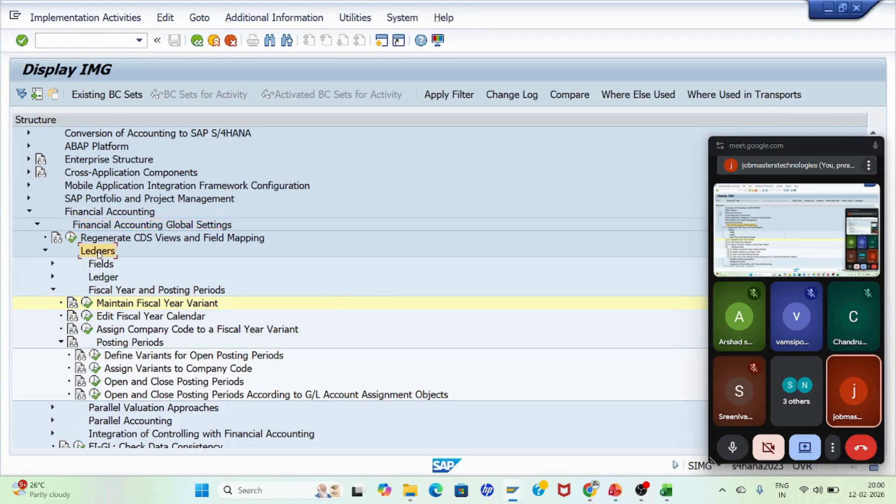
{"action": "left_click", "coordinate": [164, 292]}
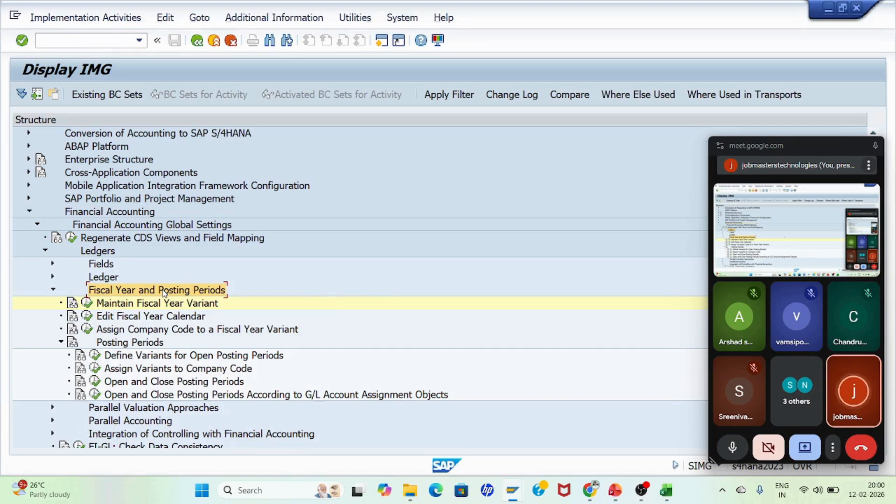
{"action": "left_click", "coordinate": [124, 332]}
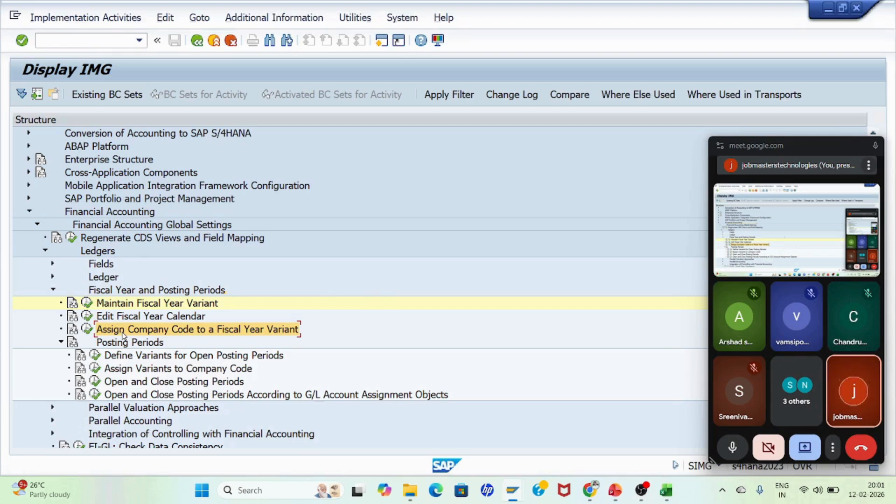
{"action": "left_click", "coordinate": [88, 330]}
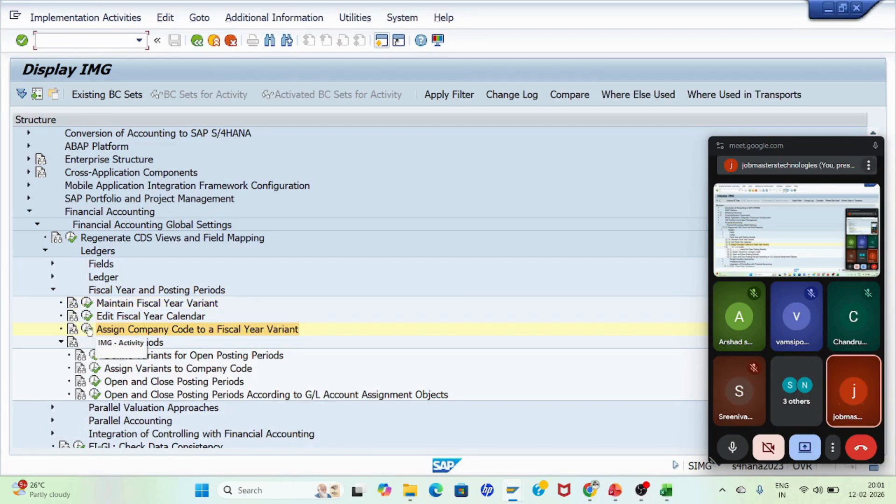
{"action": "left_click", "coordinate": [88, 330]}
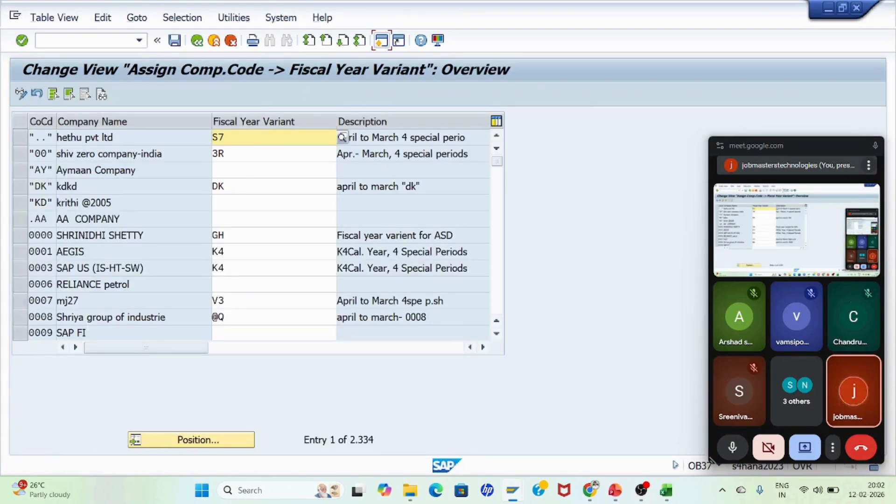
Step: Position the list on company code JB01 and assign fiscal year variant F3 to company codes JB01 and JB02
{"action": "left_click", "coordinate": [194, 443]}
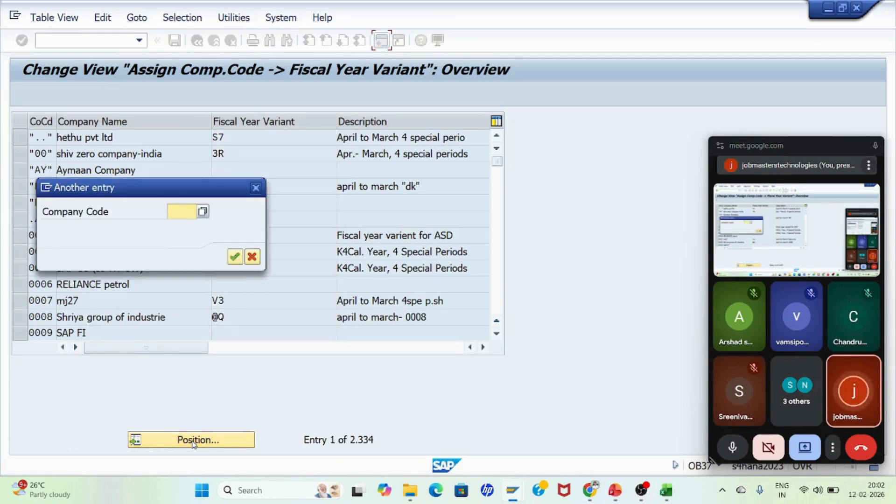
{"action": "left_click_drag", "start_coordinate": [154, 187], "coordinate": [304, 255]}
{"action": "type", "text": "JB01"}
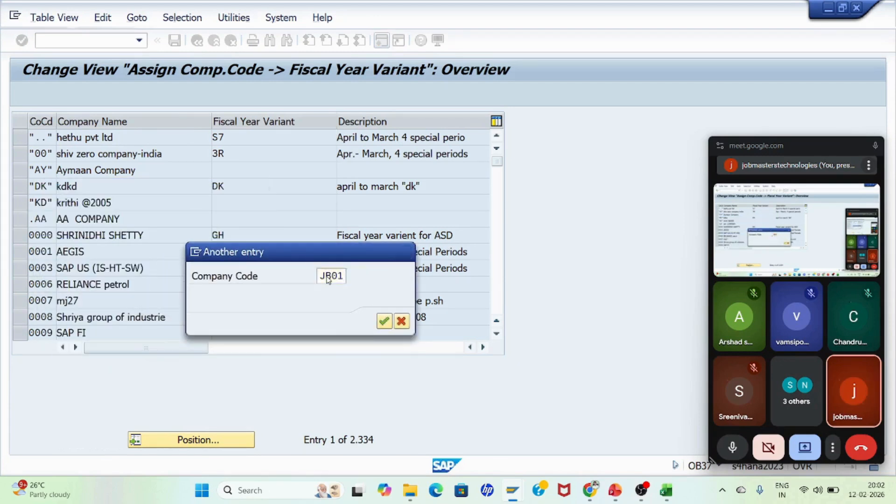
{"action": "key", "text": "Return"}
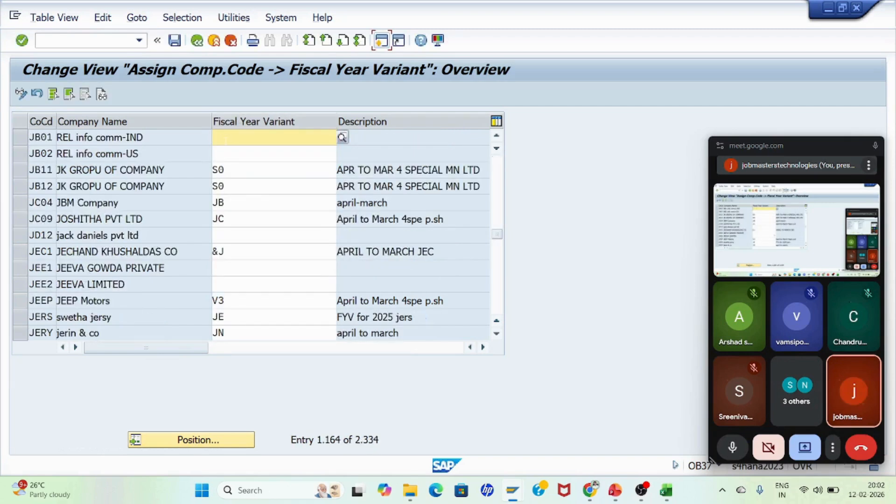
{"action": "left_click", "coordinate": [226, 140]}
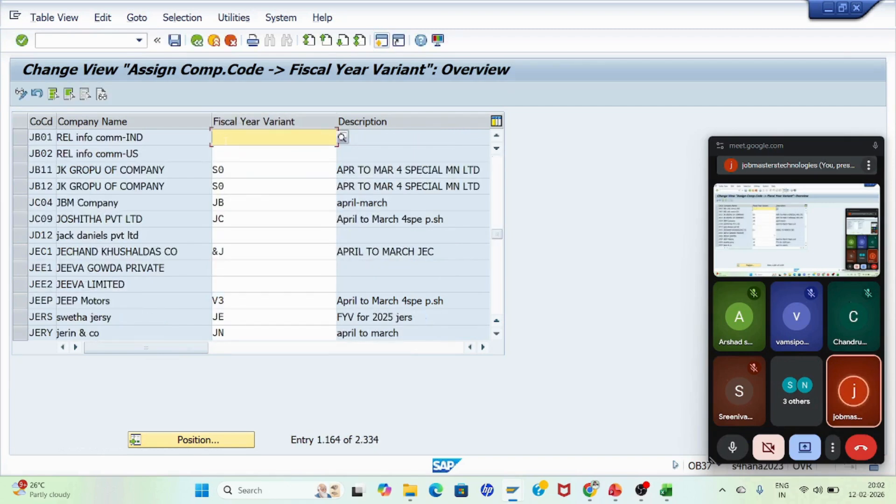
{"action": "type", "text": "F3"}
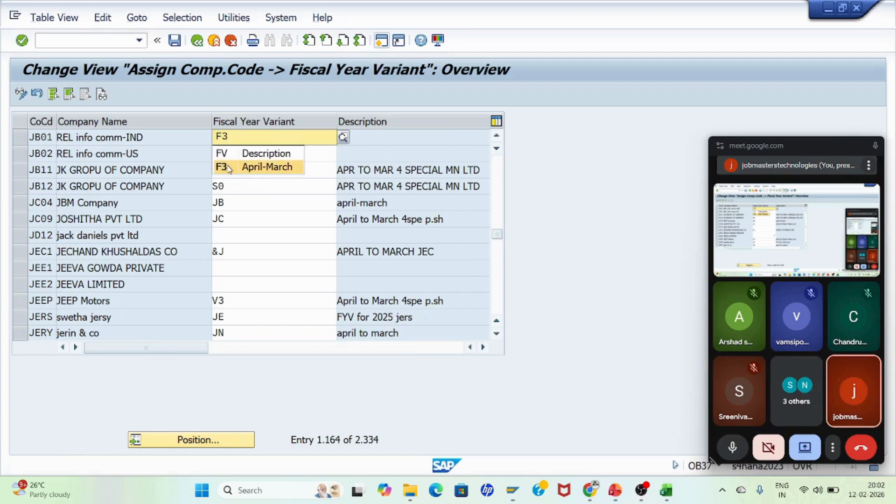
{"action": "left_click", "coordinate": [228, 167]}
{"action": "left_click", "coordinate": [225, 153]}
{"action": "type", "text": "F3"}
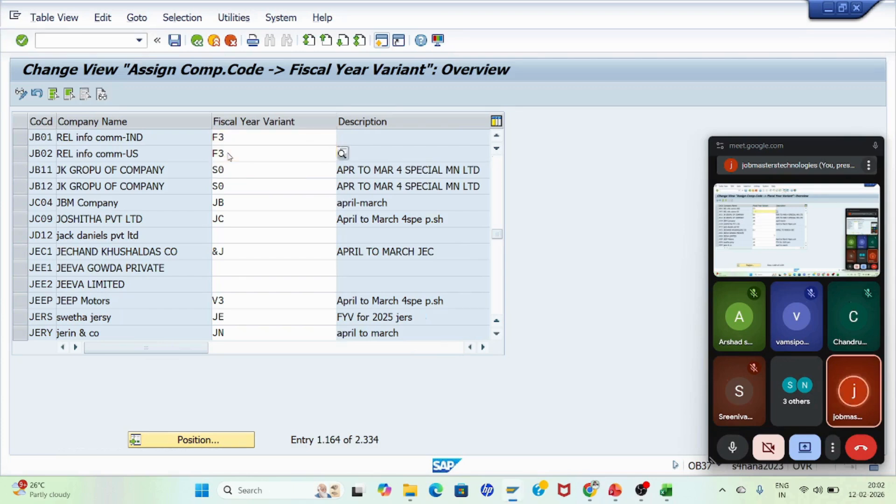
{"action": "key", "text": "Return"}
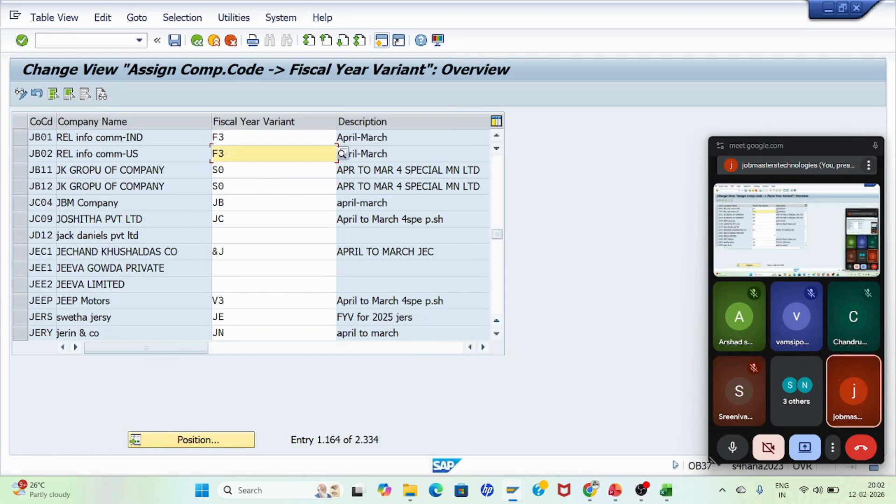
Step: Save the company code assignments and confirm the proposed customizing request A4HK9A0BS9
{"action": "left_click", "coordinate": [255, 138]}
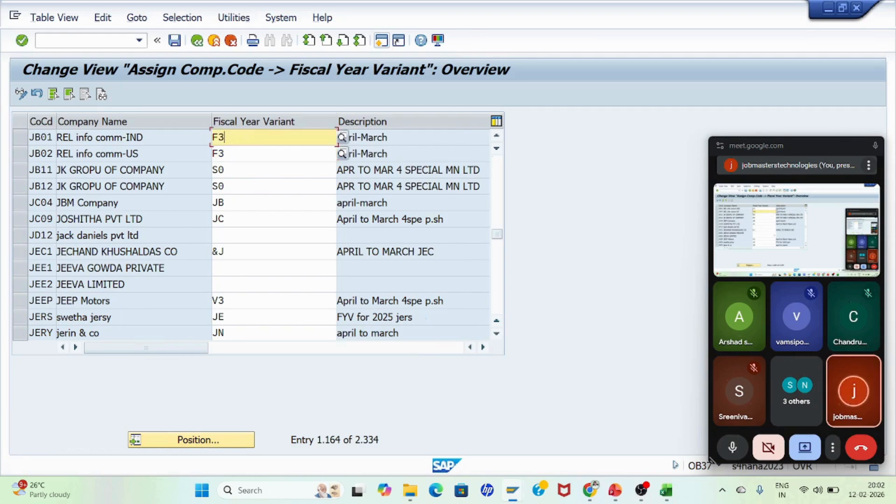
{"action": "left_click", "coordinate": [238, 153]}
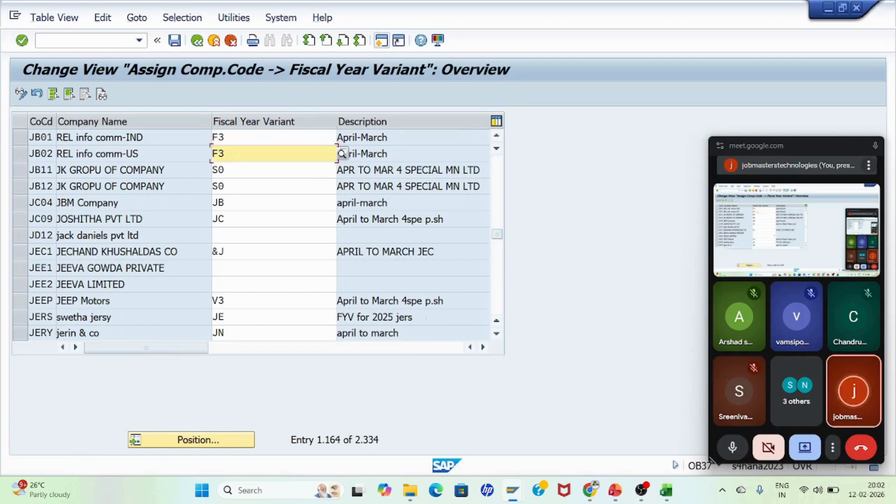
{"action": "left_click", "coordinate": [175, 42]}
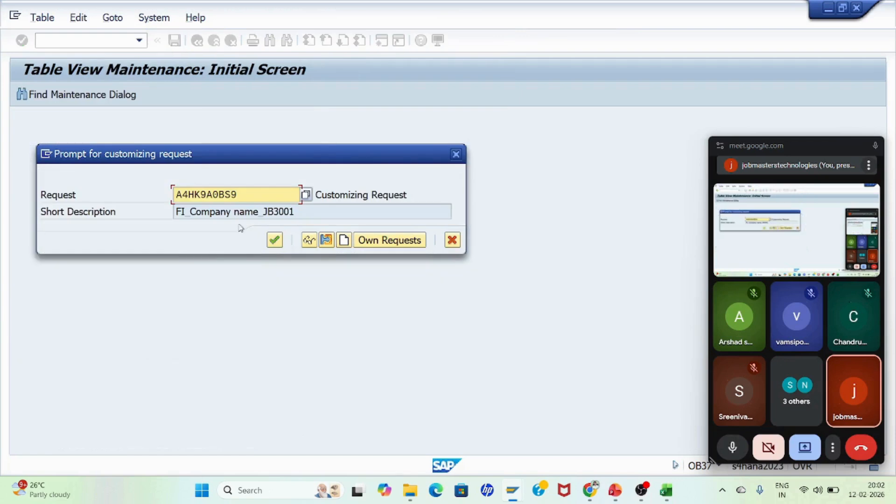
{"action": "left_click", "coordinate": [275, 240]}
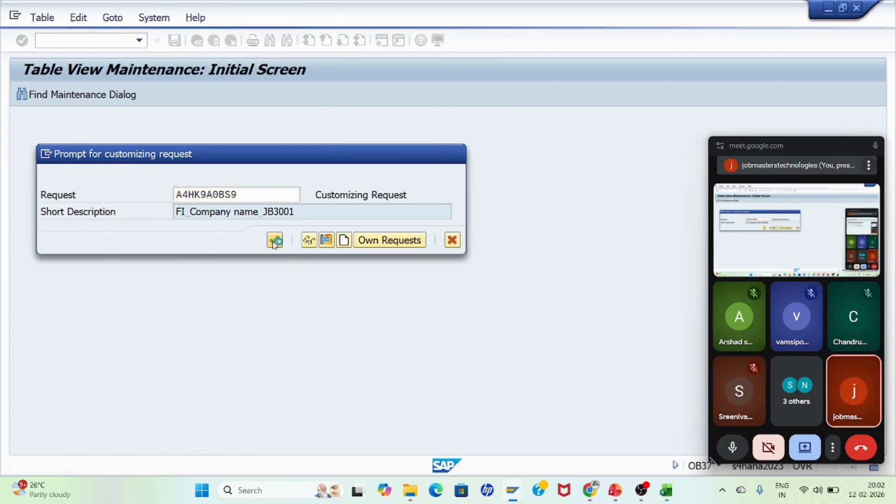